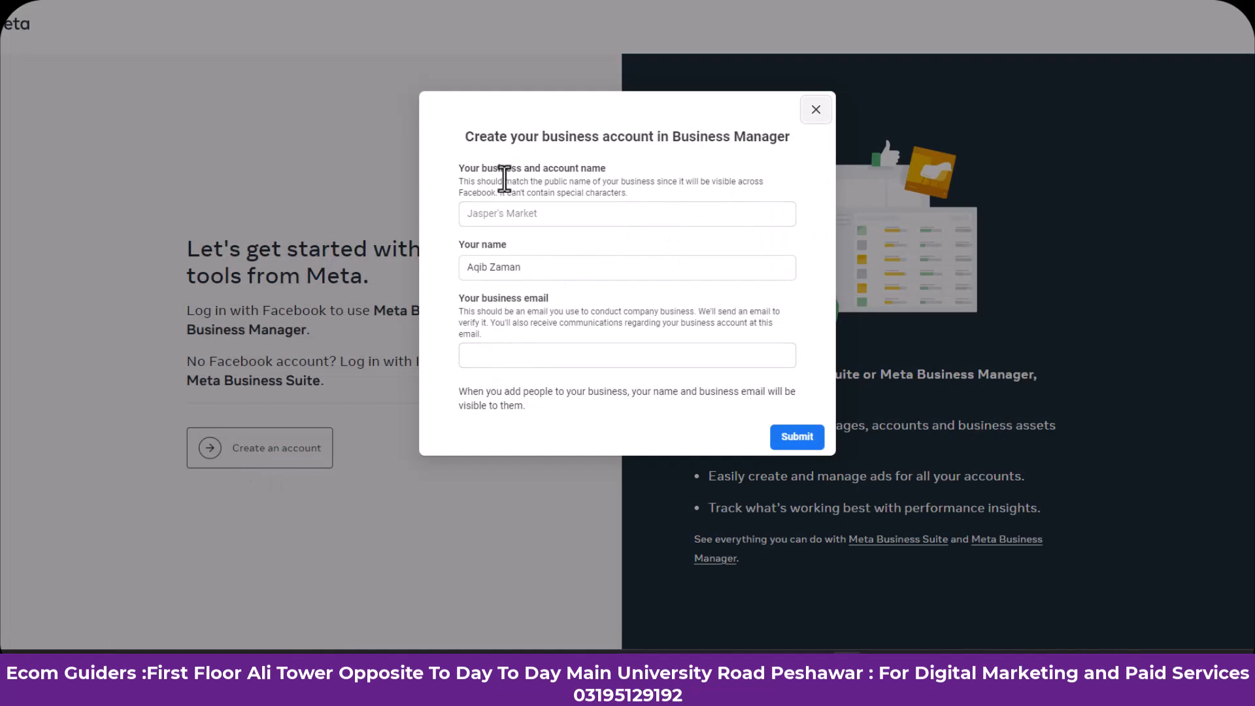
click(518, 216)
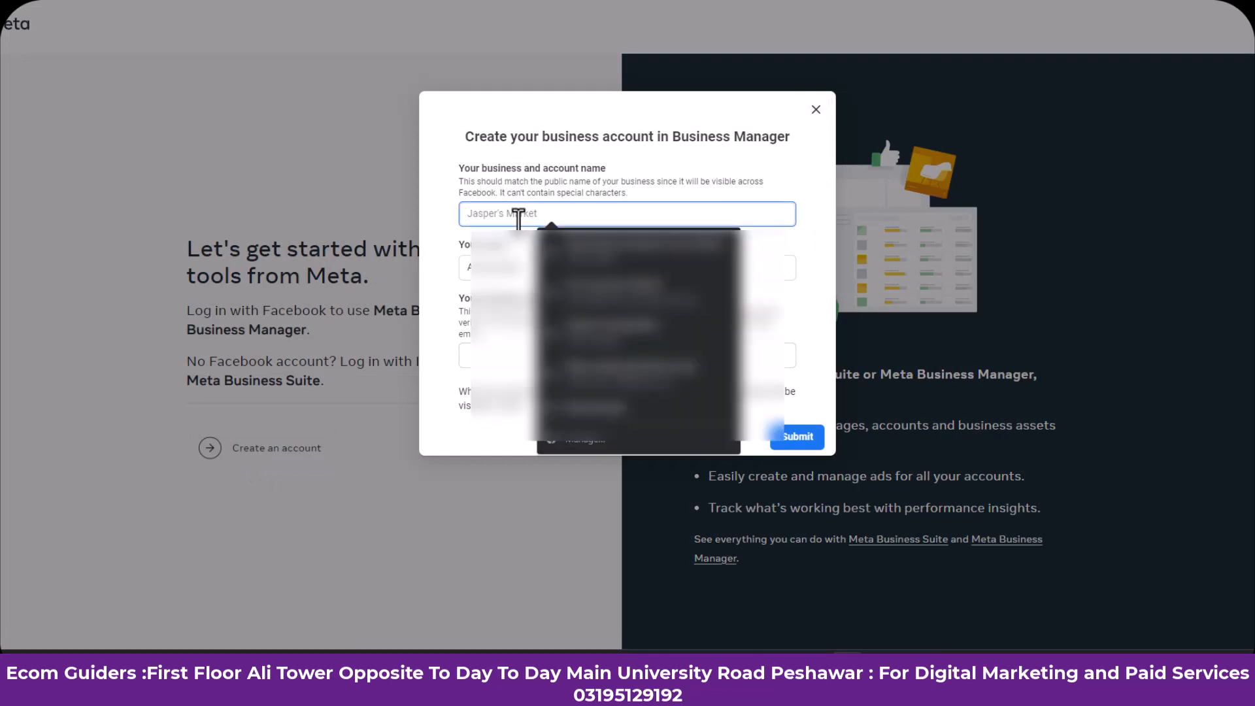
click(617, 174)
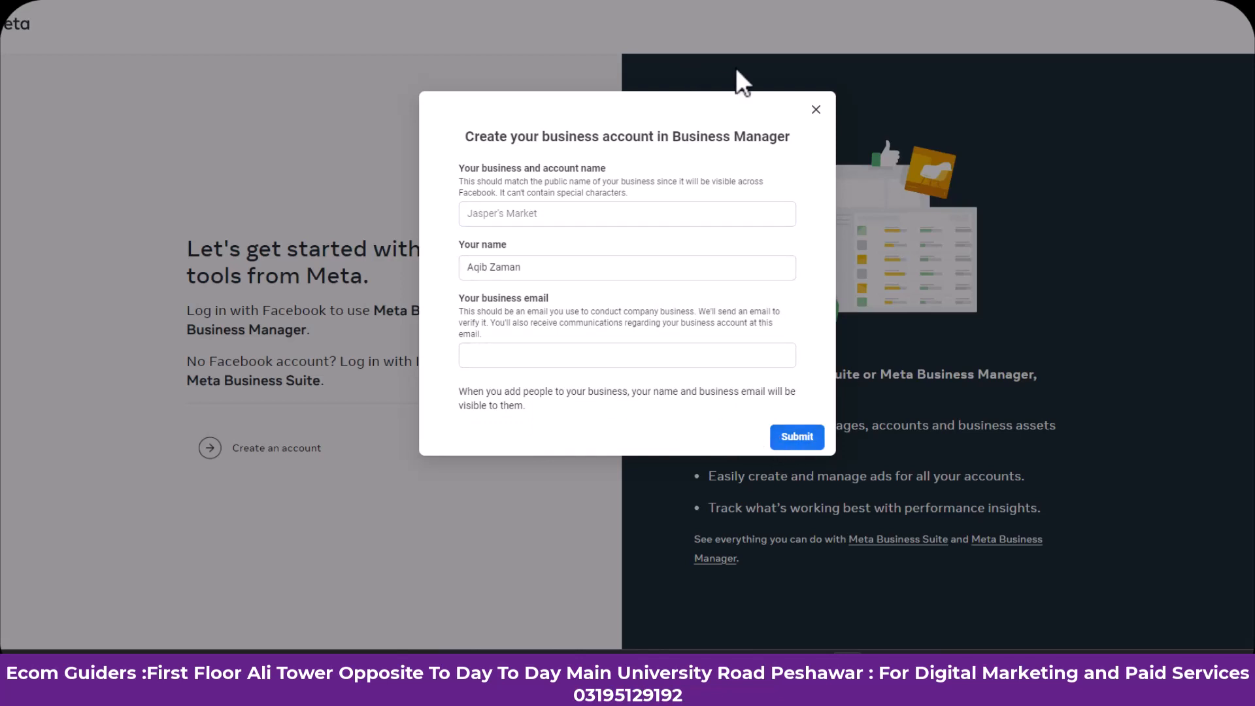
click(814, 111)
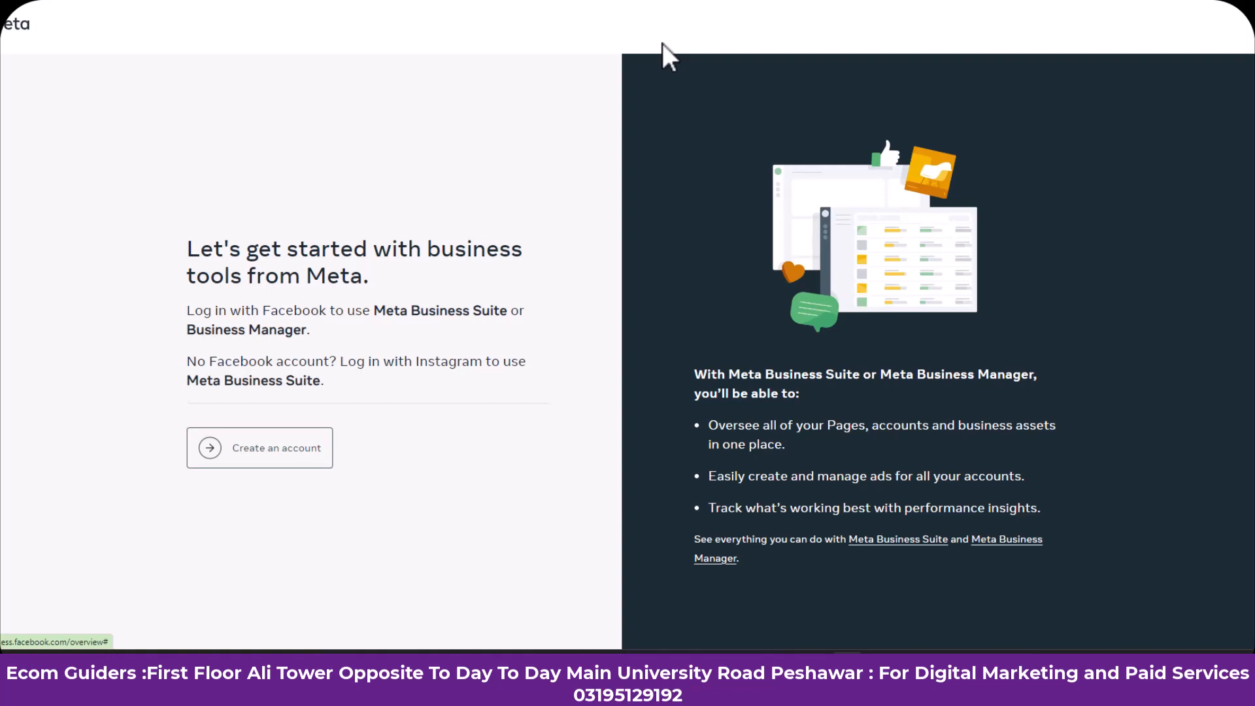
Step: Switch to the Google Slides presentation and review the Business Manager slides, including the one listing People, Partner and System User
click(576, 2)
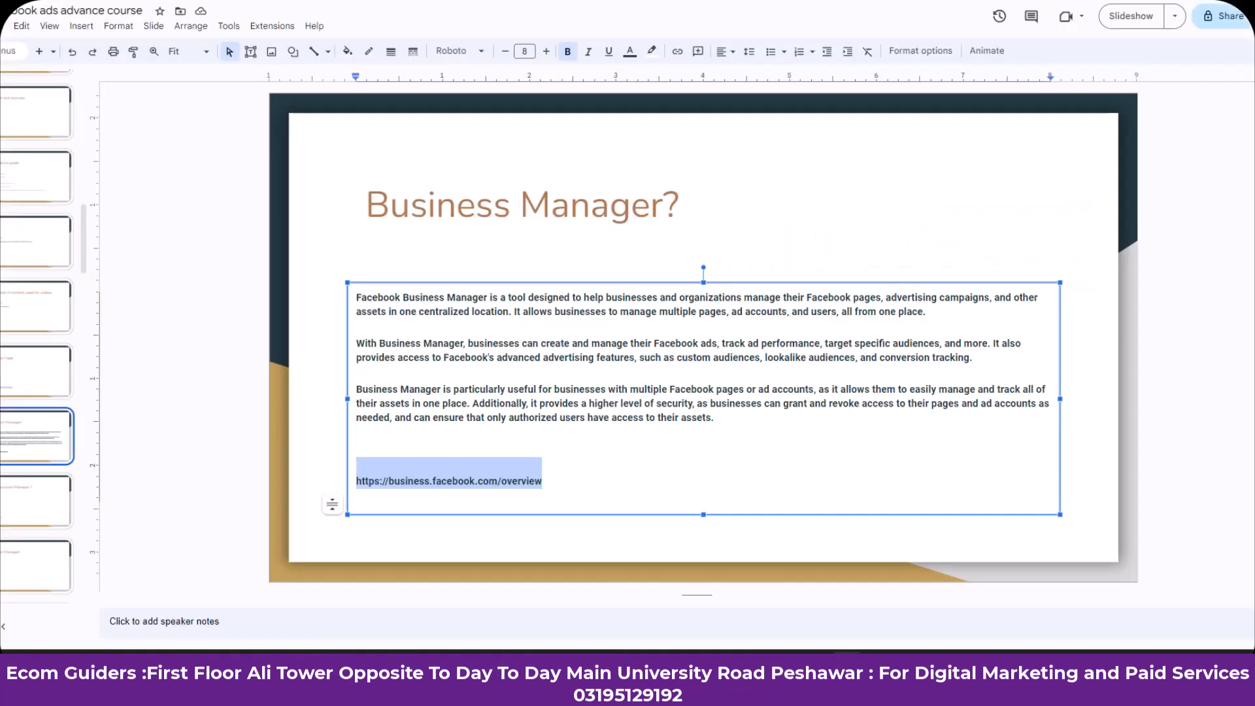
click(324, 255)
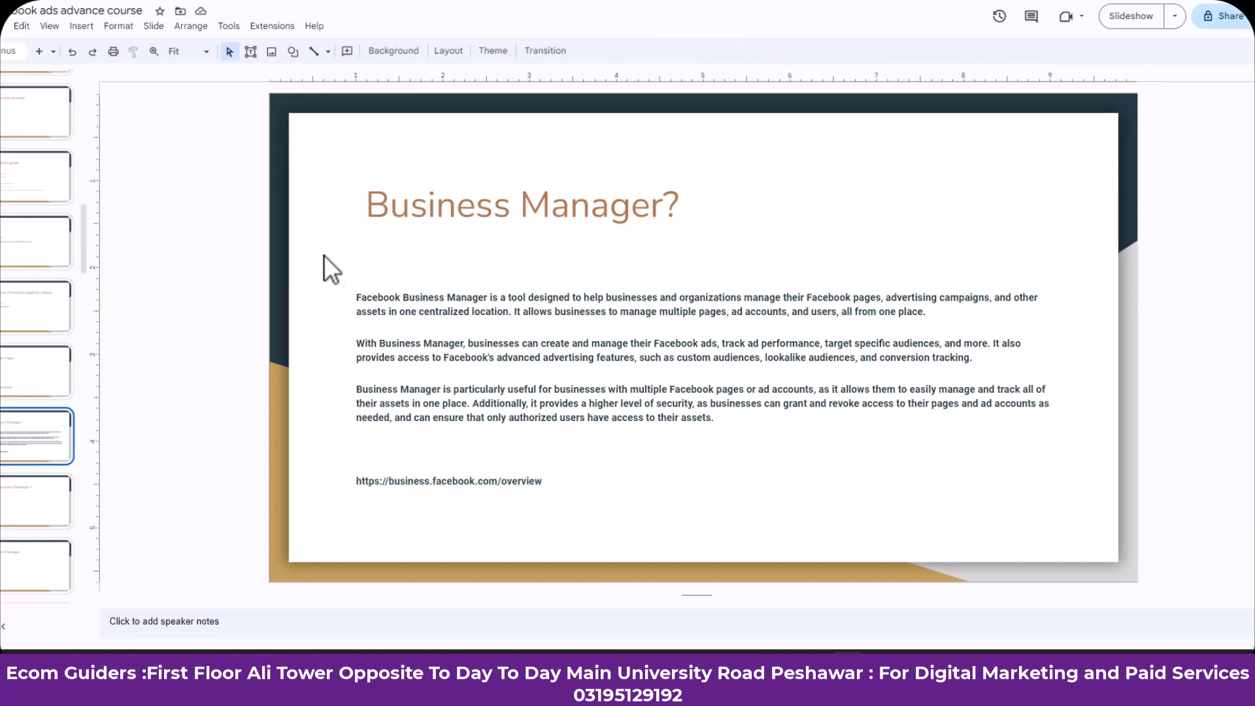
key(Up)
key(Down)
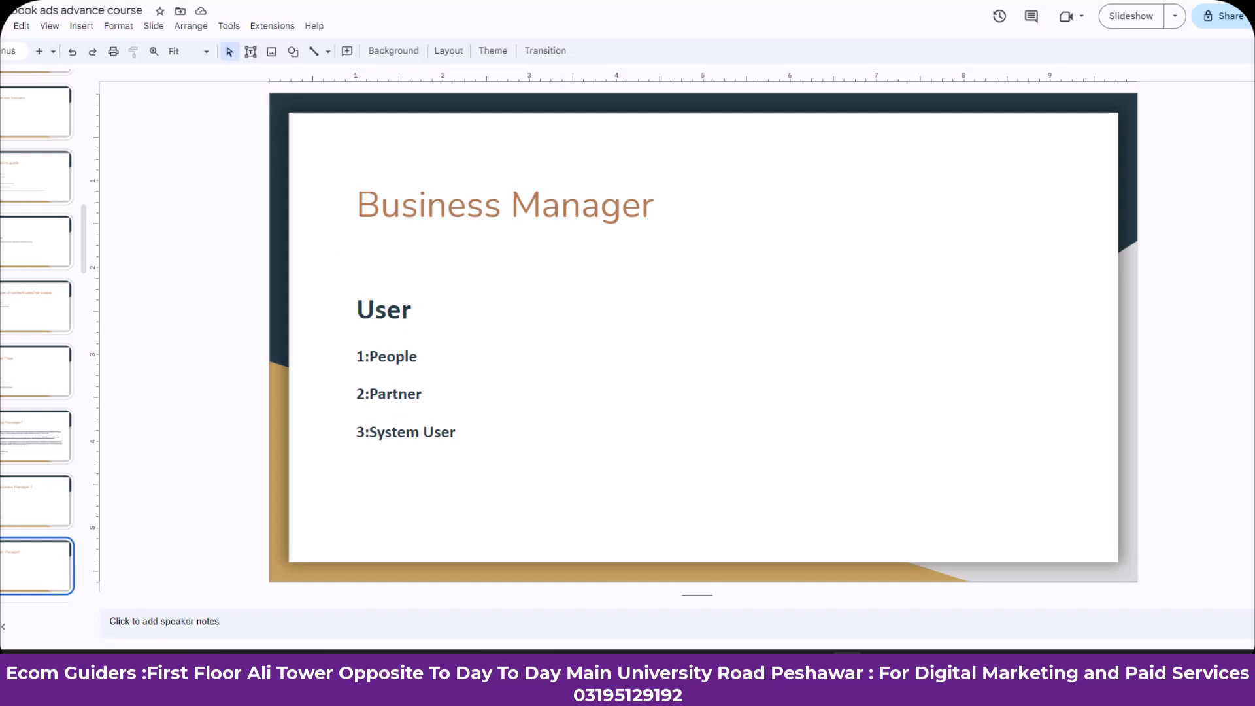
Step: Open Facebook in a new browser tab and go to the Ecom Guiders page from the expanded shortcuts
key(ctrl+t)
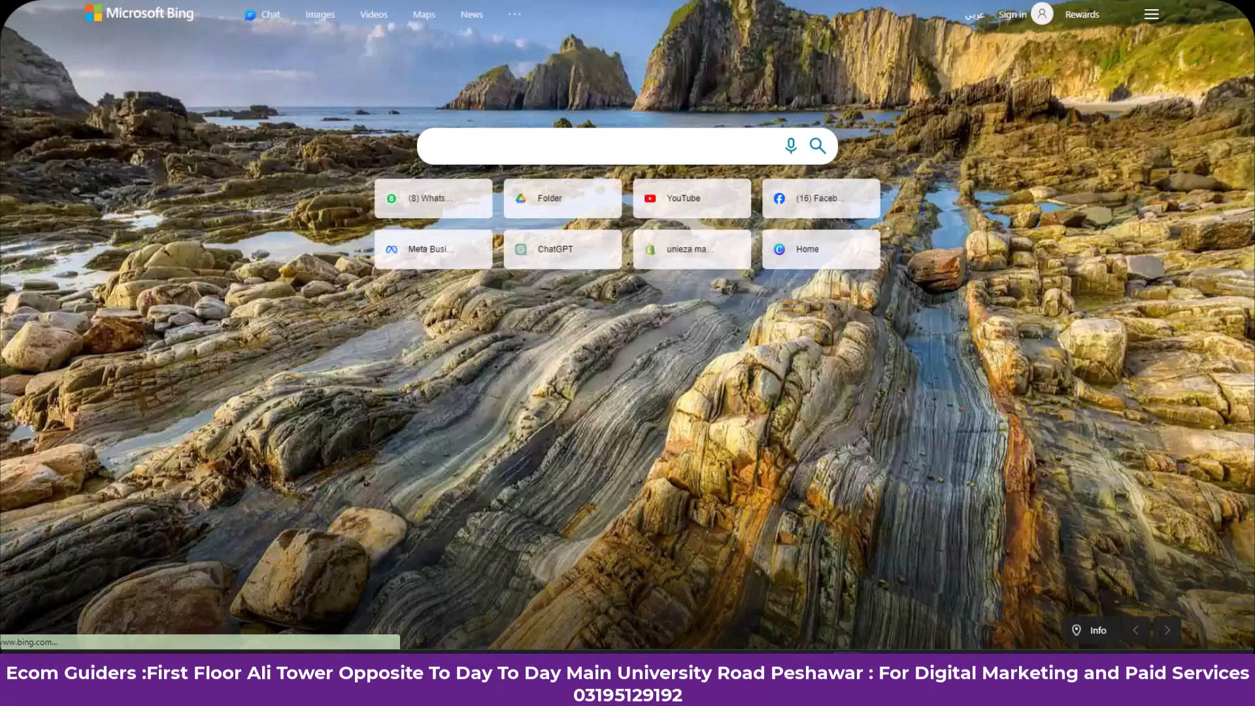
text(f)
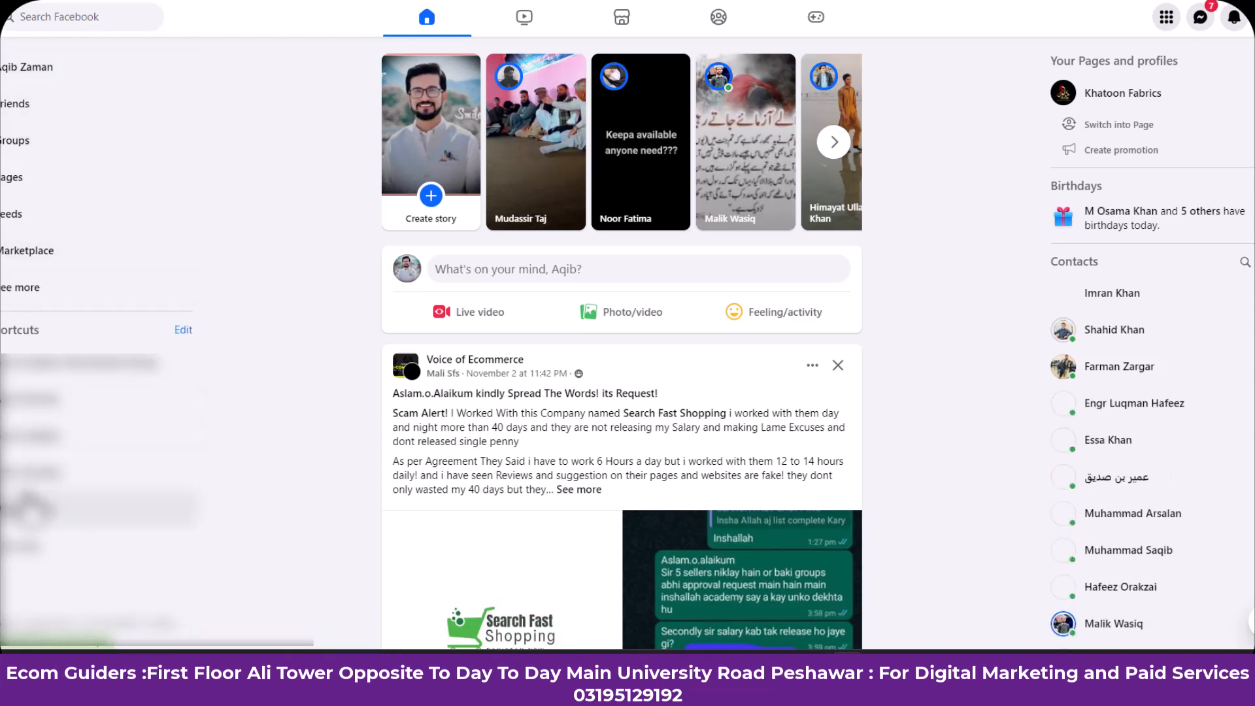
click(49, 316)
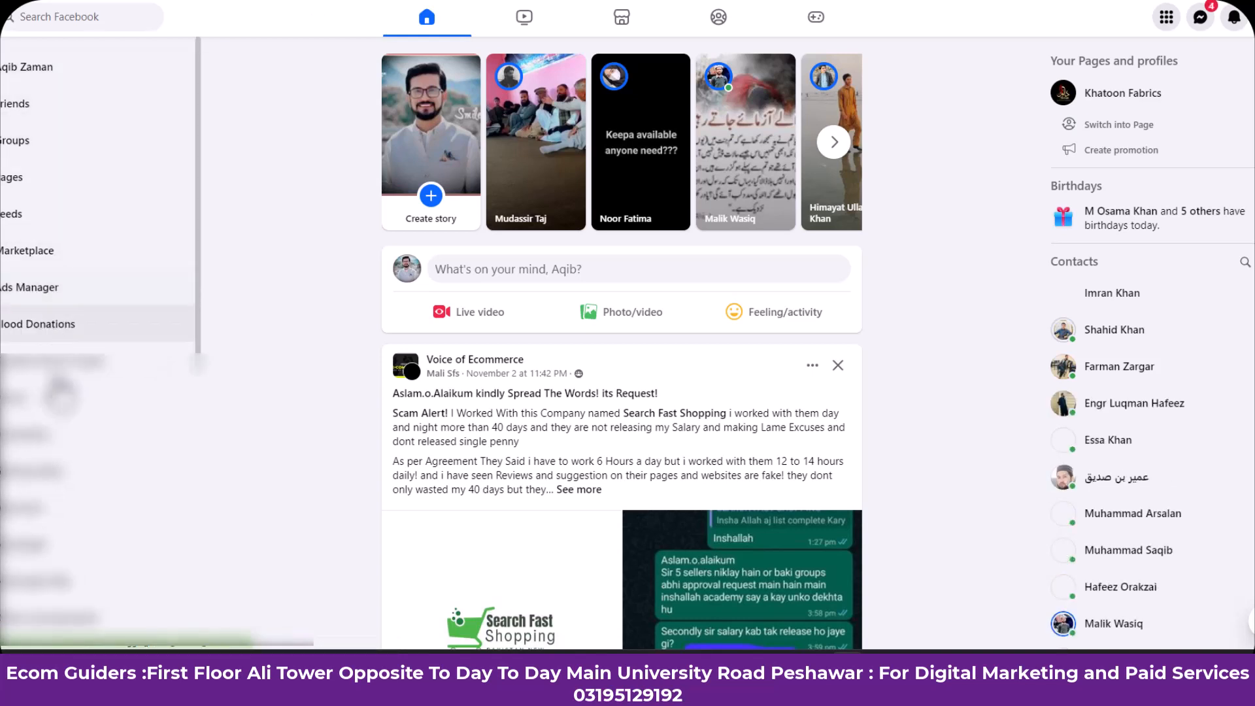
scroll(59, 549, down, 3)
scroll(58, 542, down, 2)
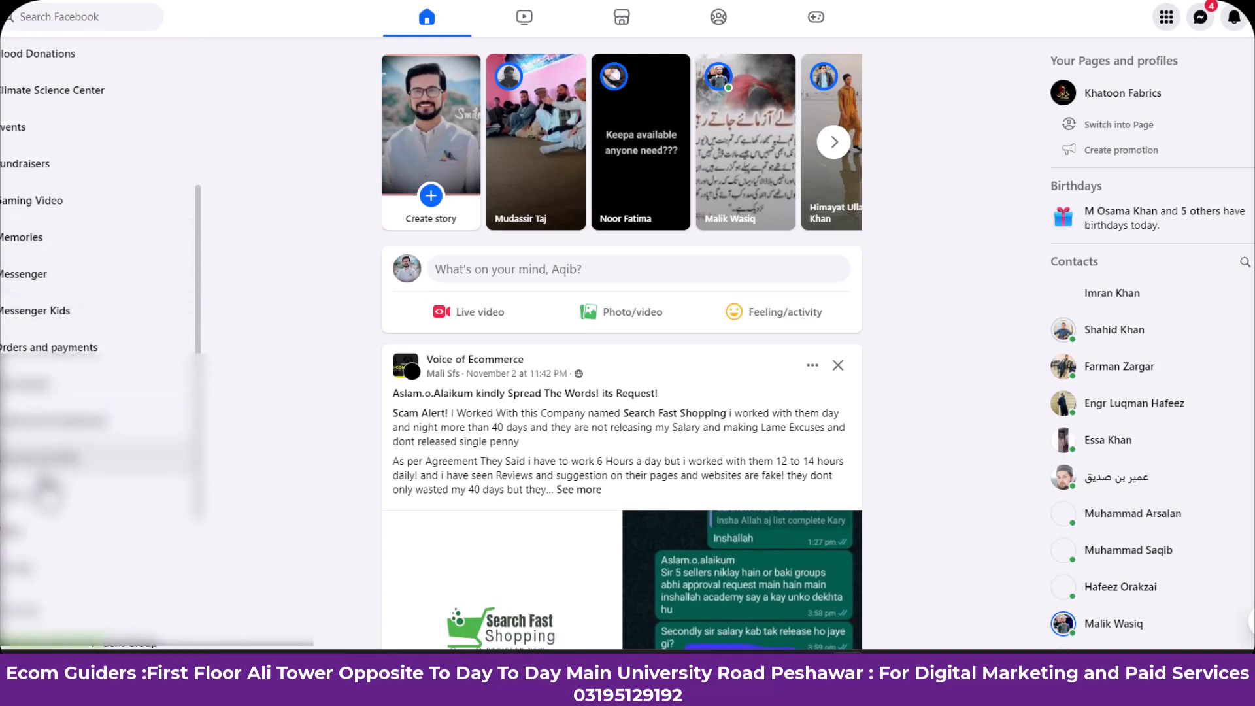
scroll(39, 555, down, 3)
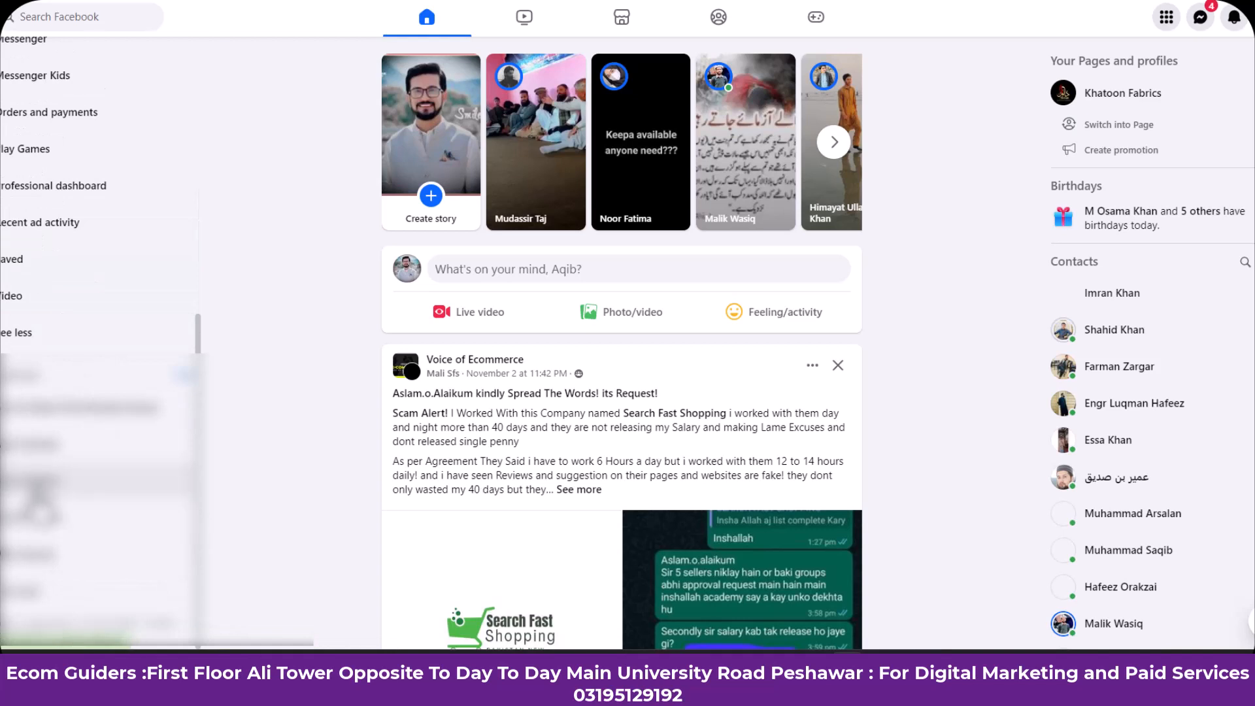
click(39, 508)
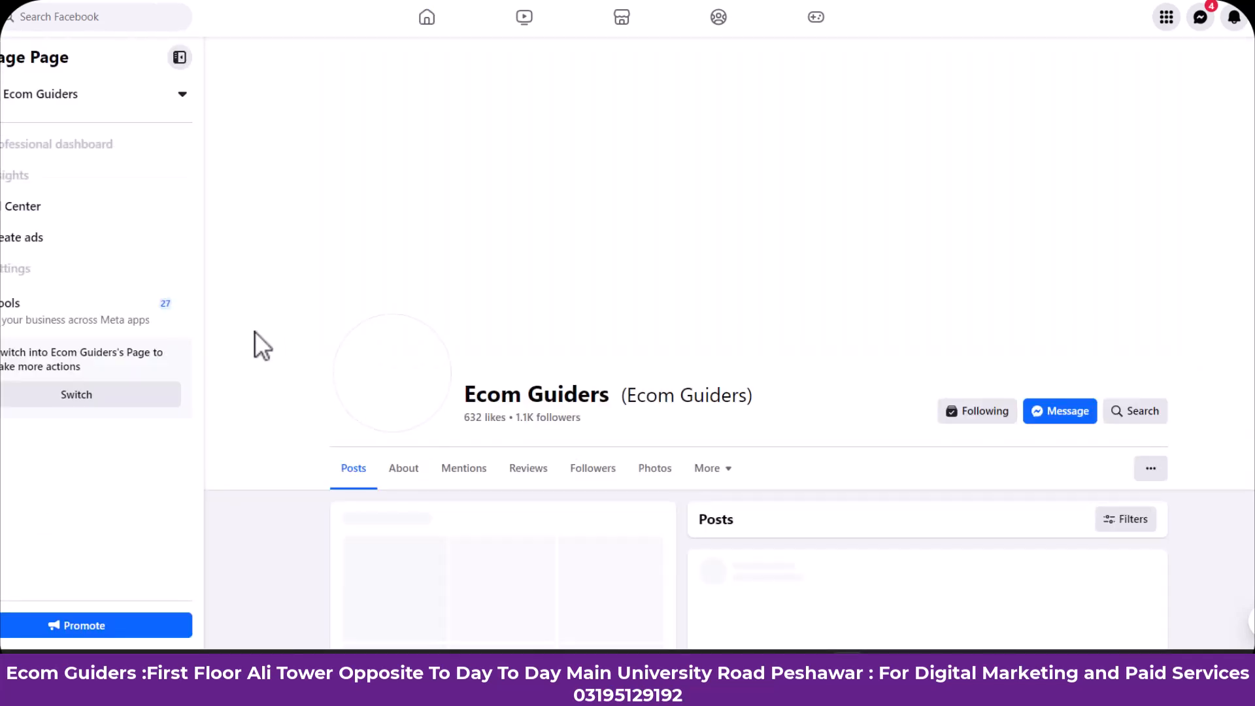
Step: Switch into the Ecom Guiders page profile and open its Meta Business Suite
click(90, 400)
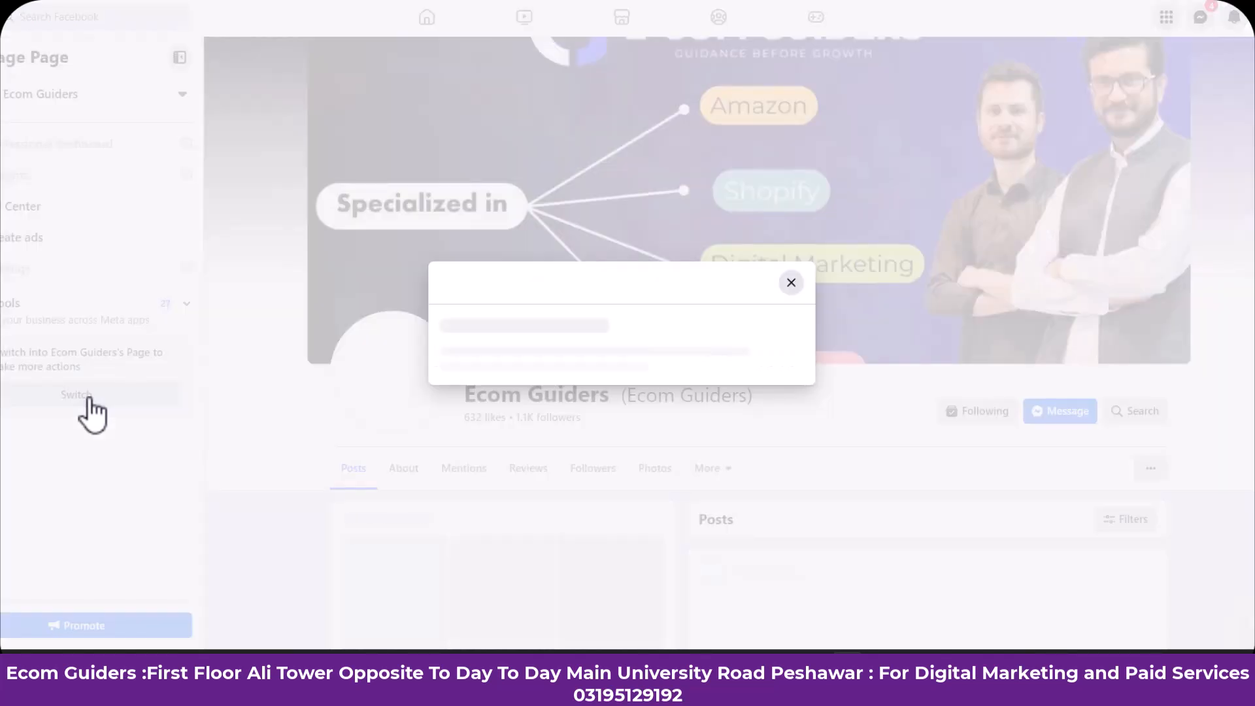
click(750, 394)
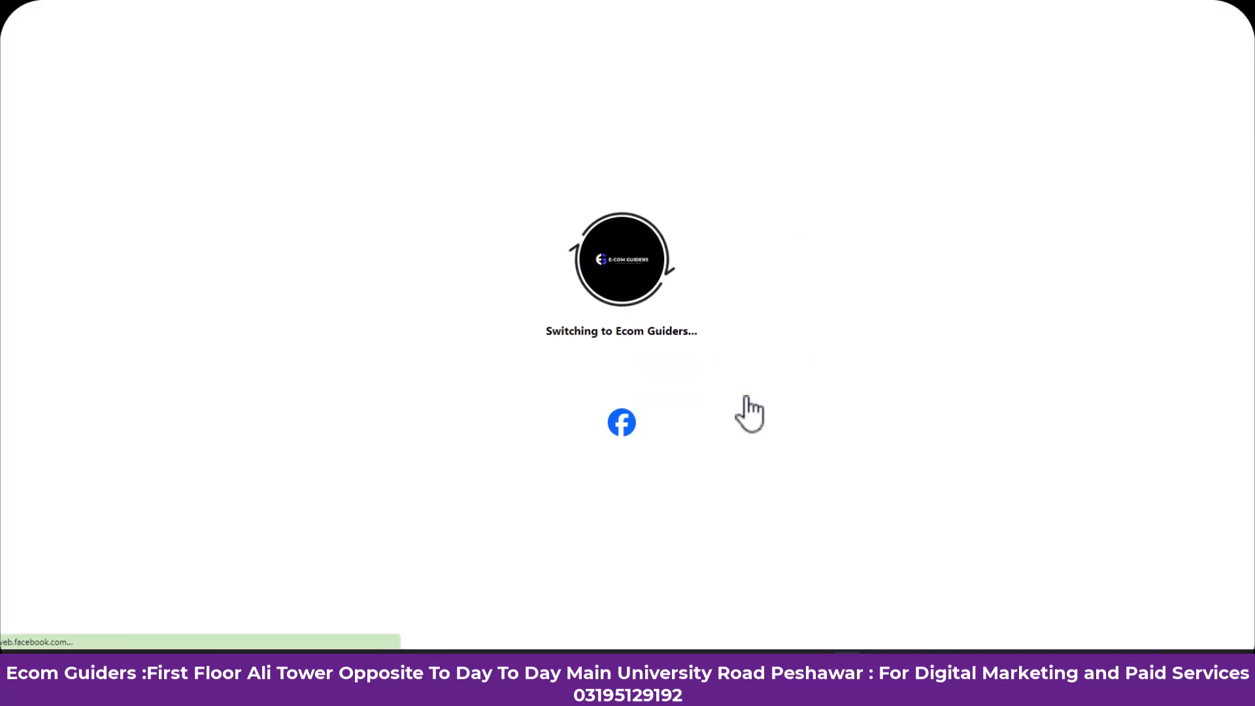
scroll(716, 581, down, 4)
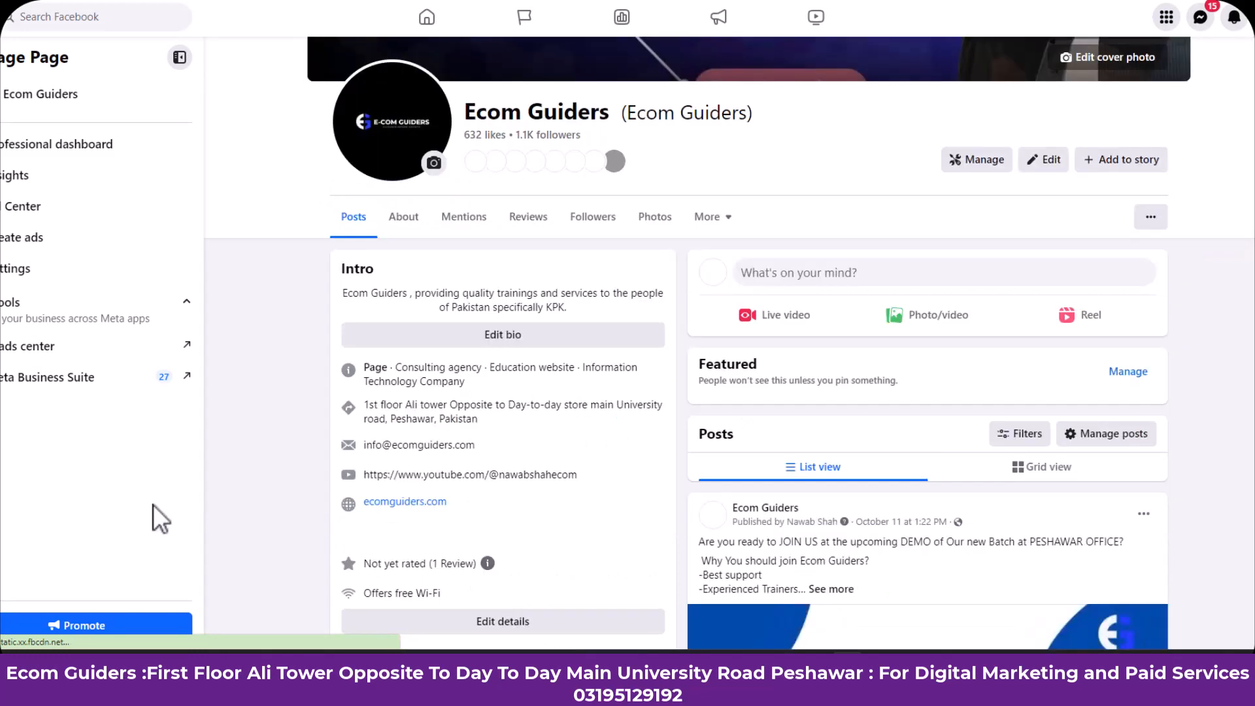
click(124, 390)
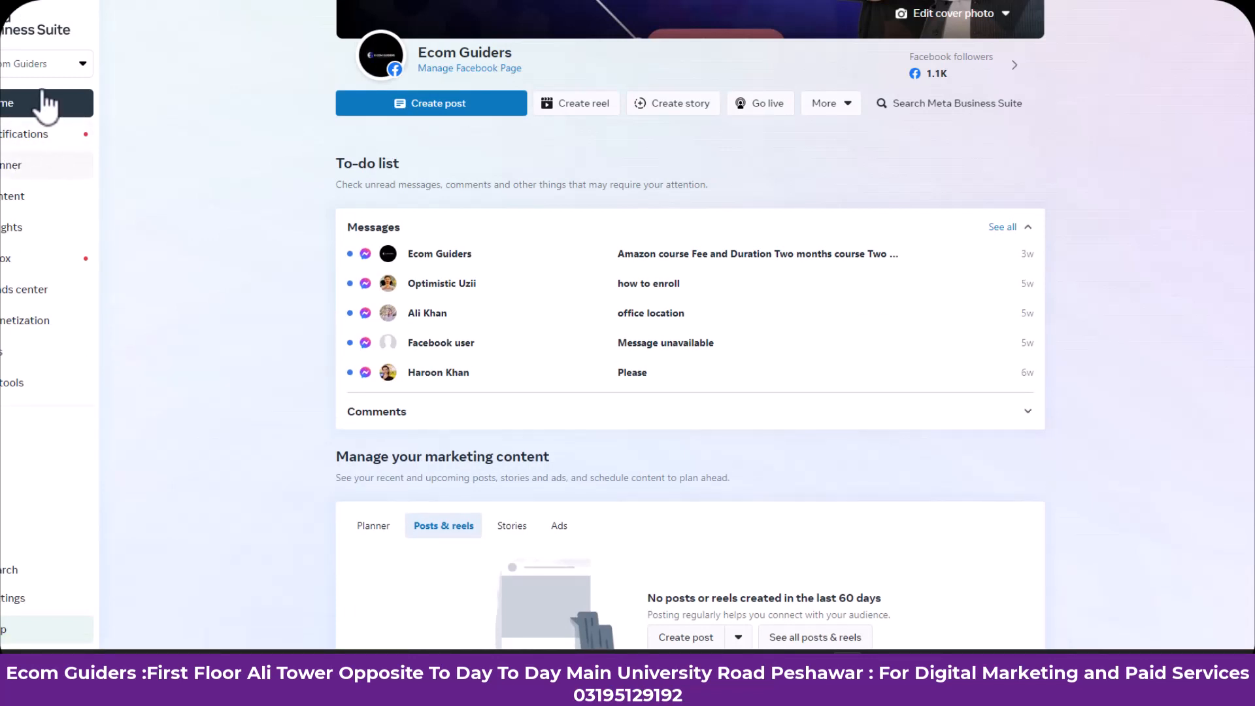
Step: Open the settings of the Ecom Guiders business account and go on to its full Business settings
click(62, 70)
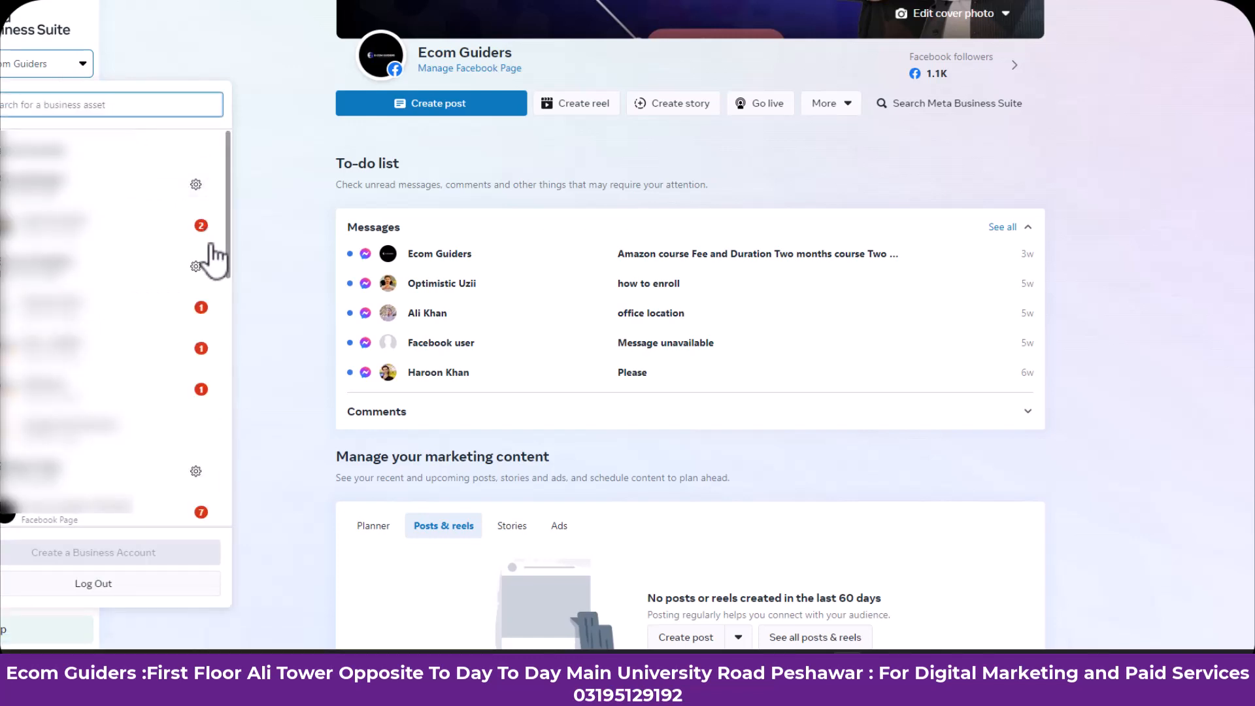
click(200, 264)
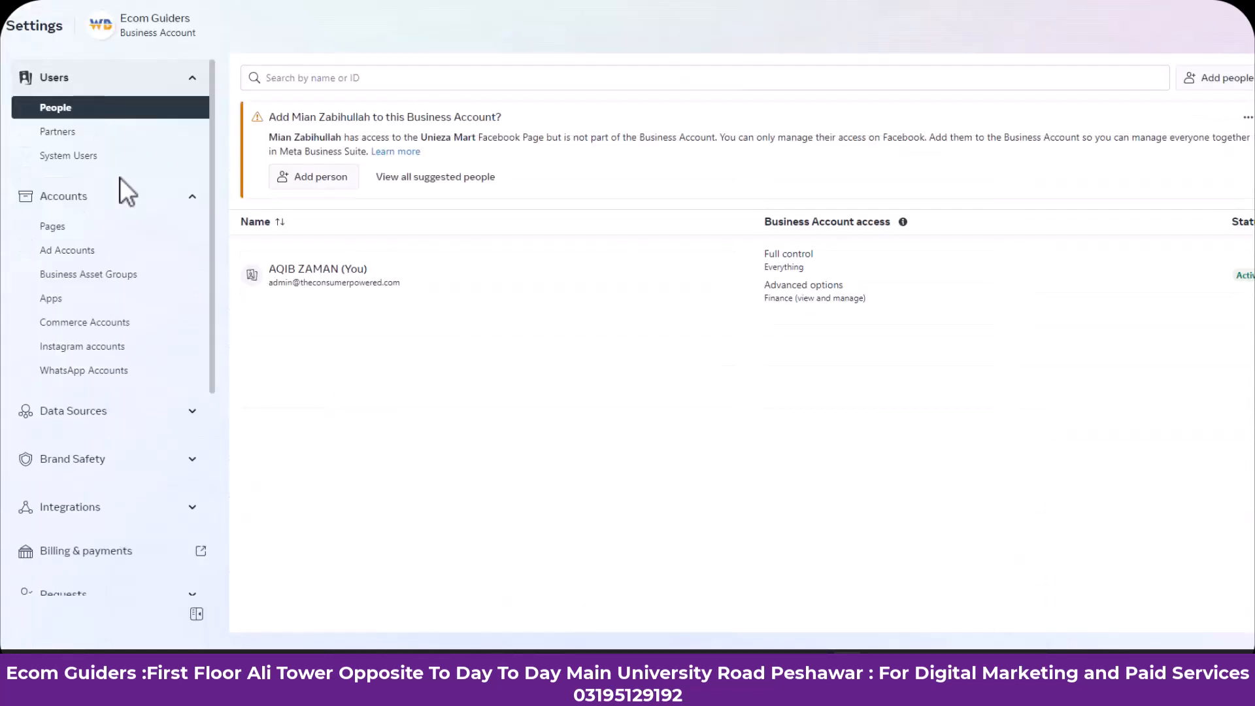
scroll(154, 271, down, 5)
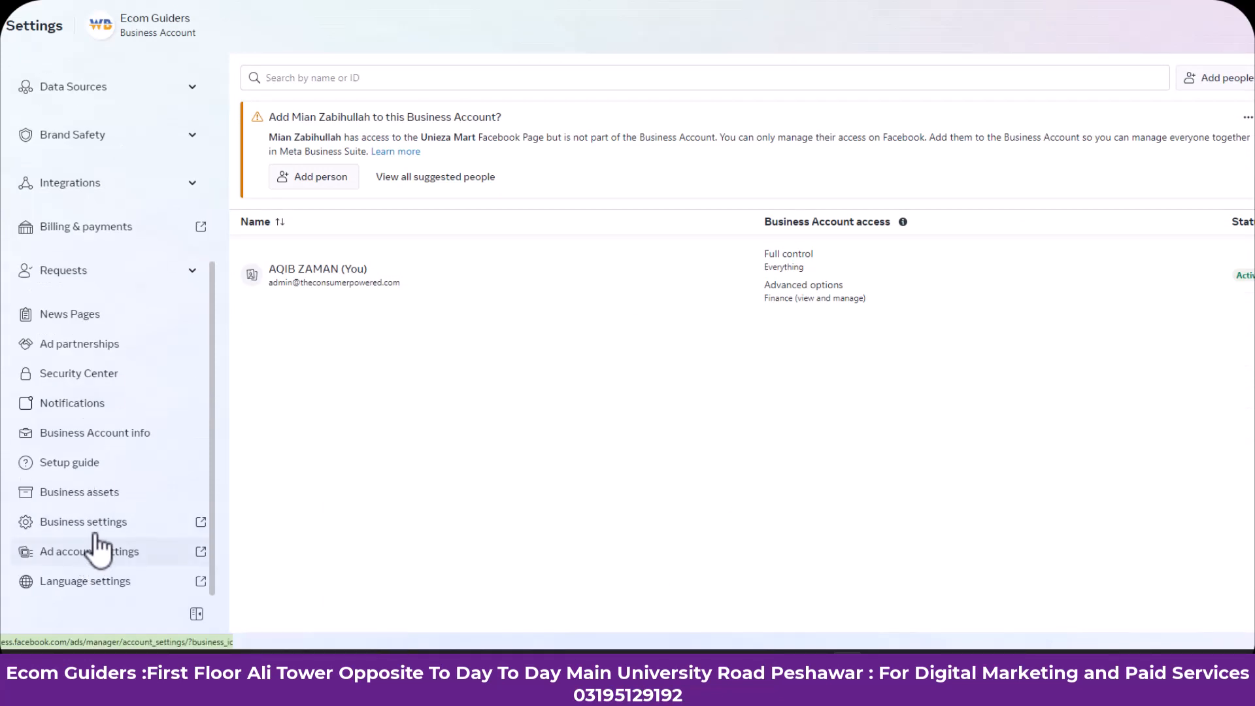
click(98, 523)
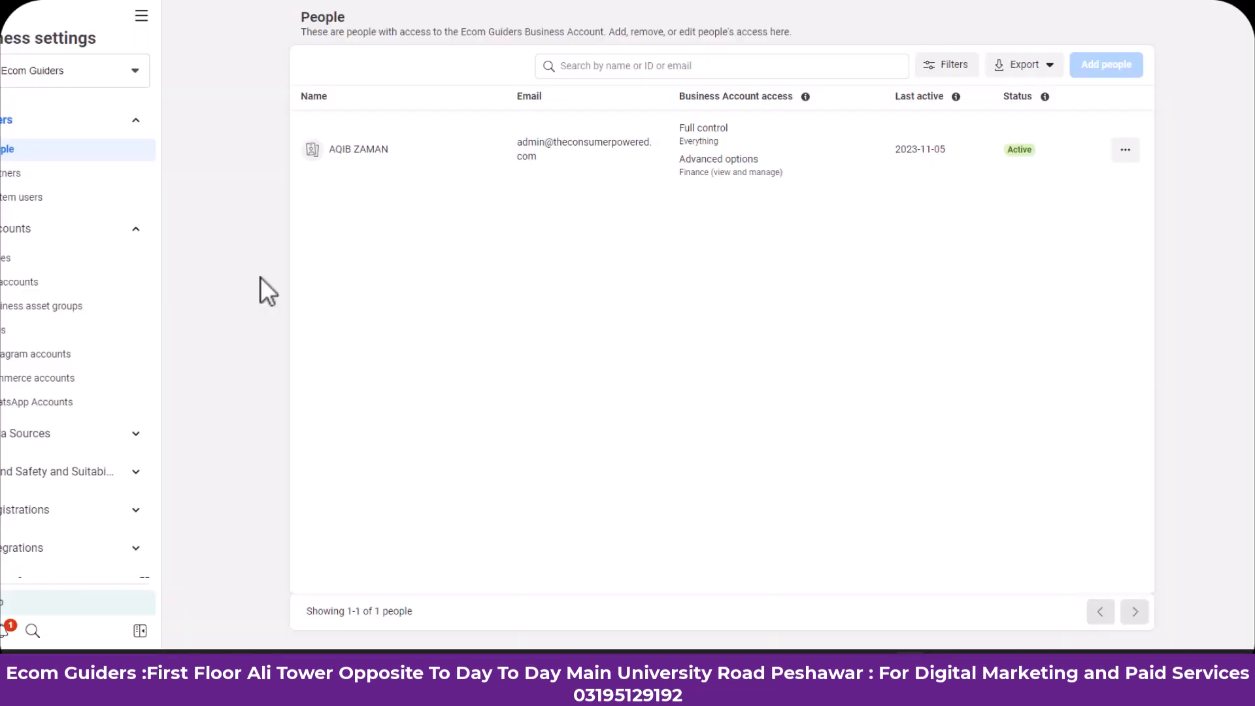
Step: Switch to the Meta Business Suite of Kpk Imports and open the Business settings of its business account
mouse_move(844, 650)
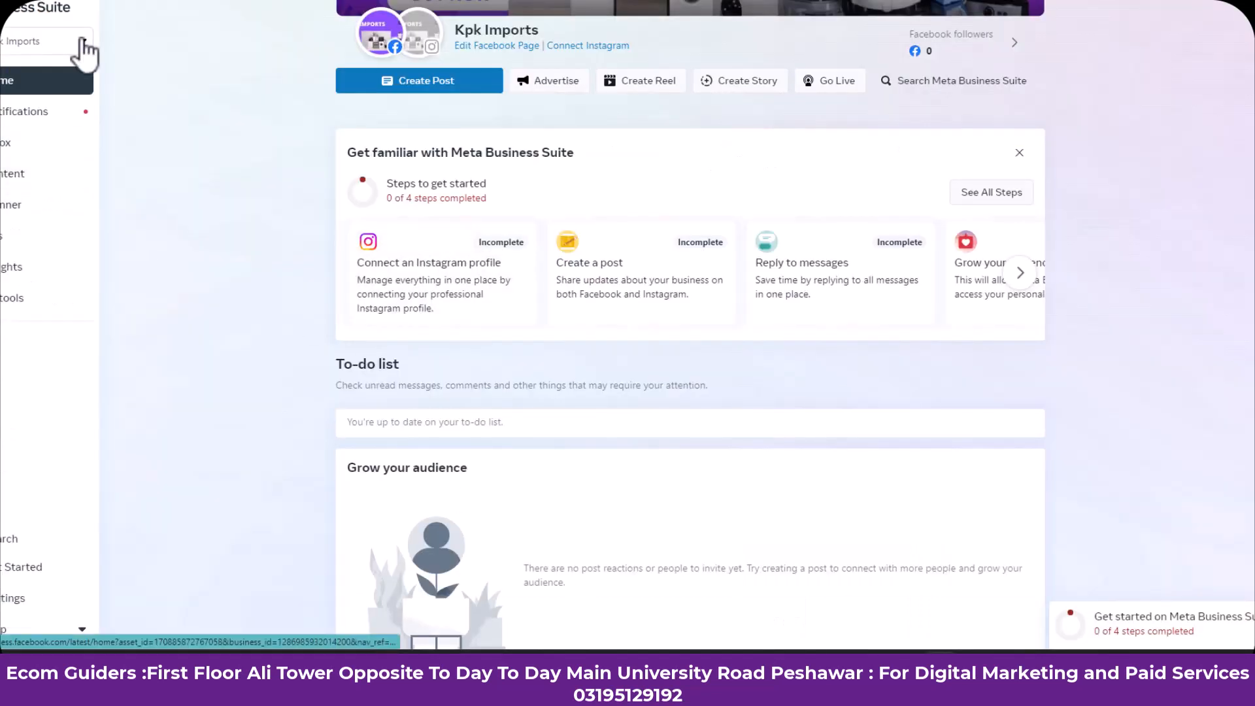
click(83, 43)
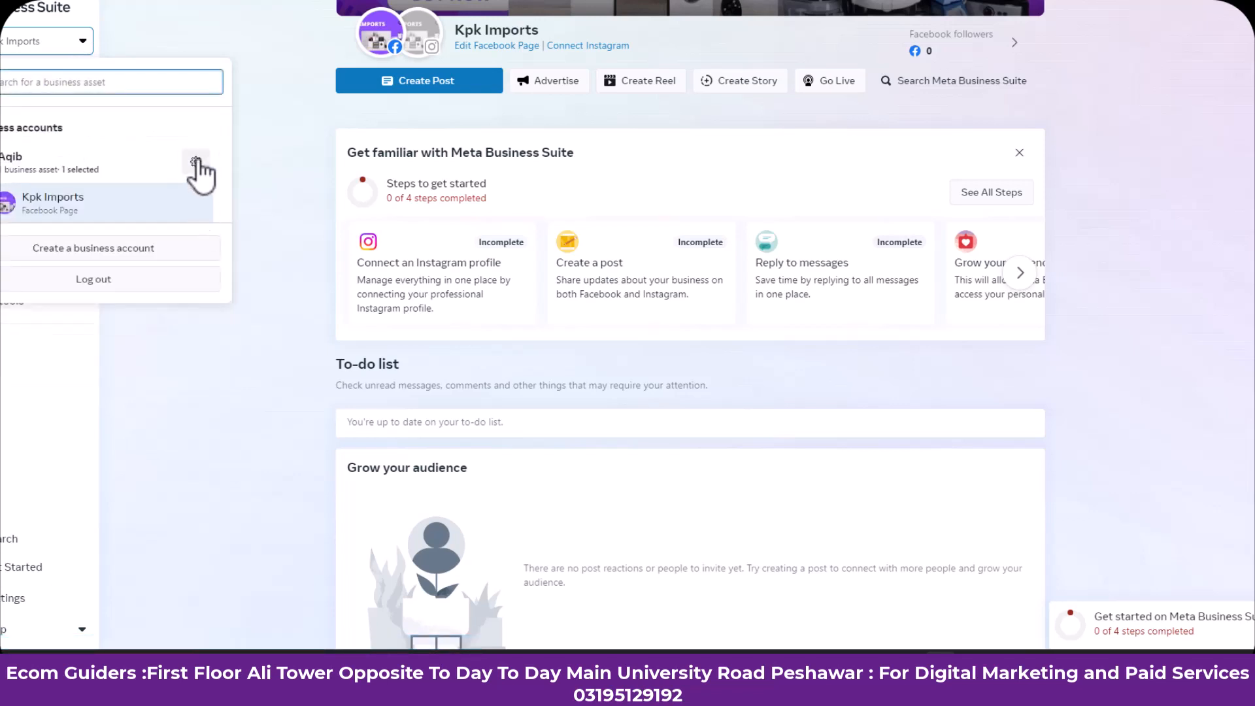
click(199, 171)
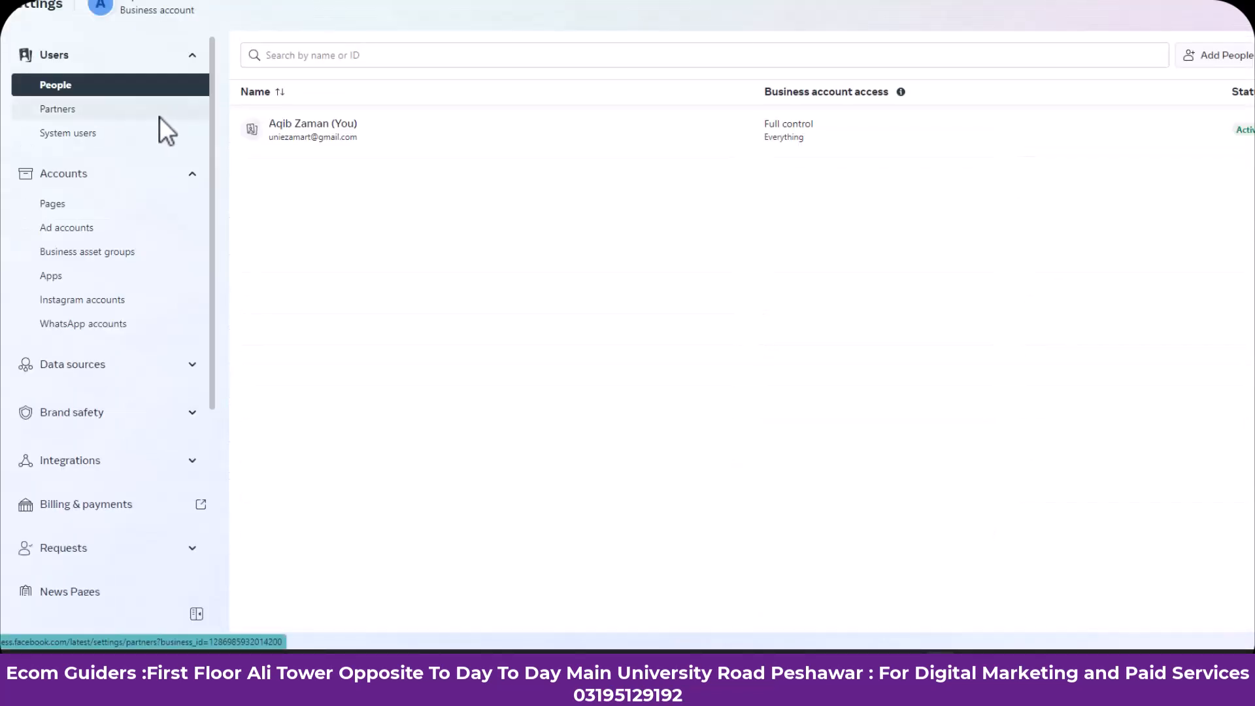
scroll(147, 299, down, 4)
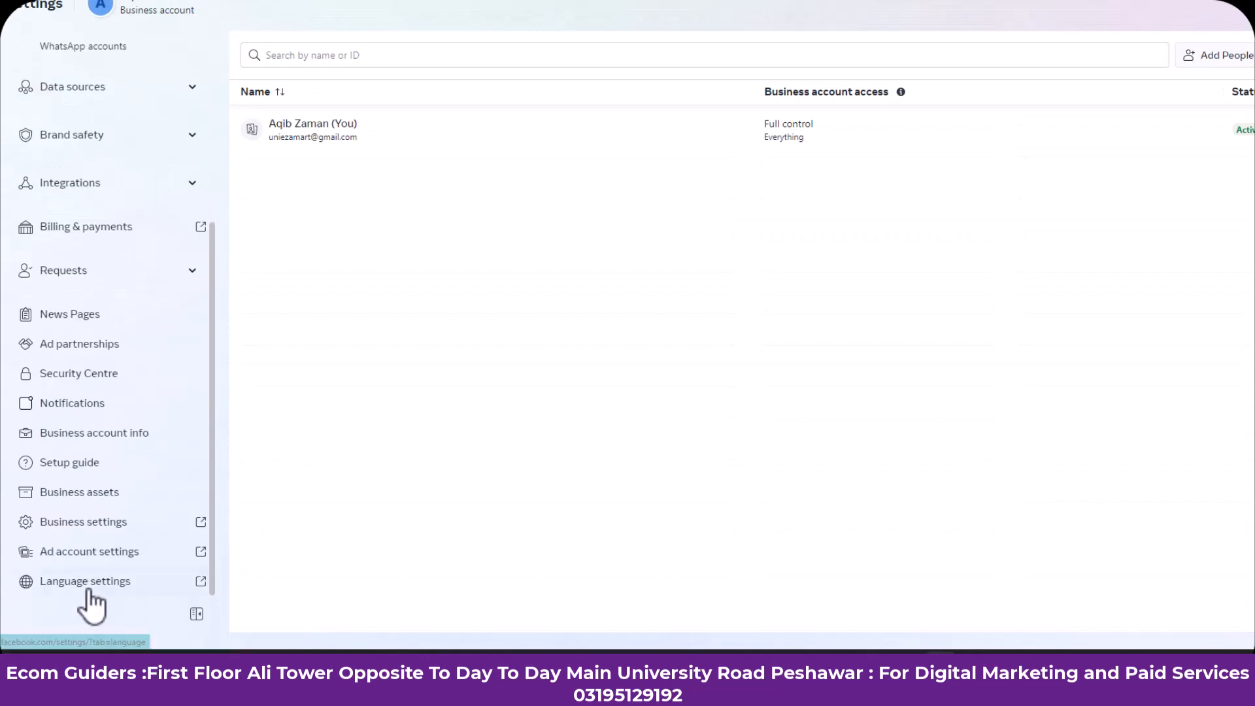
click(110, 526)
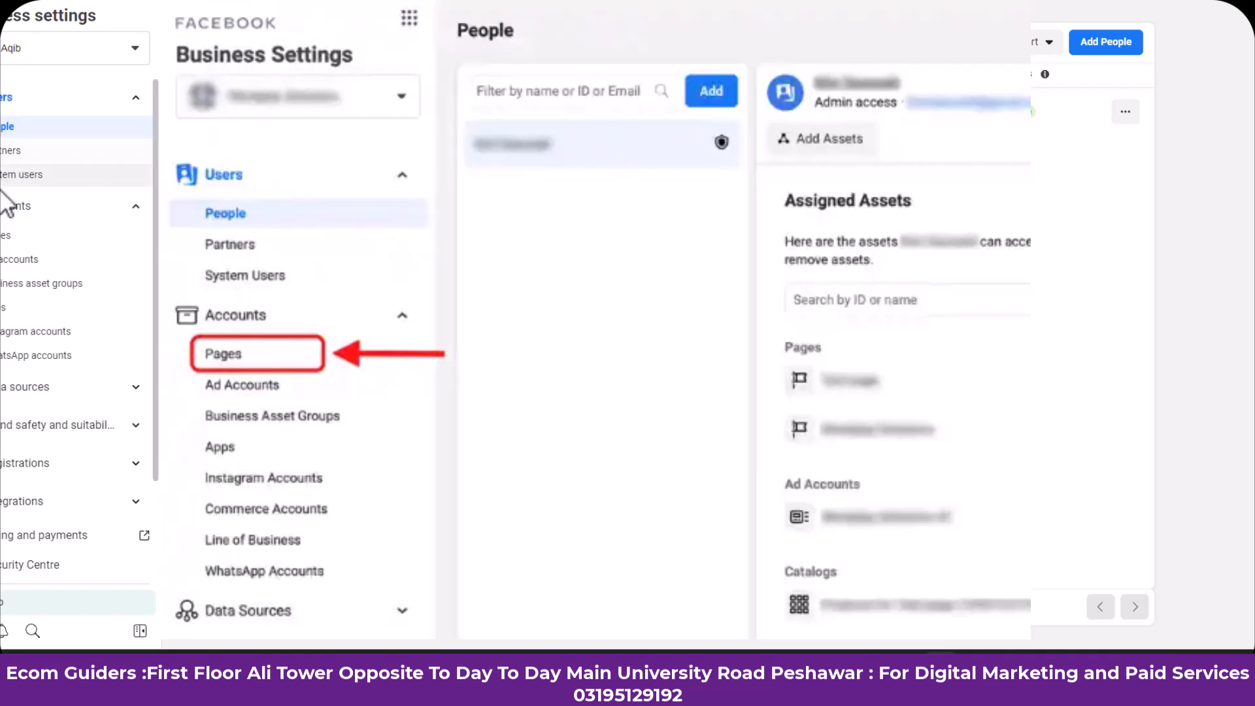
Step: Look through the Business settings sections, including Data sources, and expand Brand safety and suitability
click(13, 390)
click(21, 391)
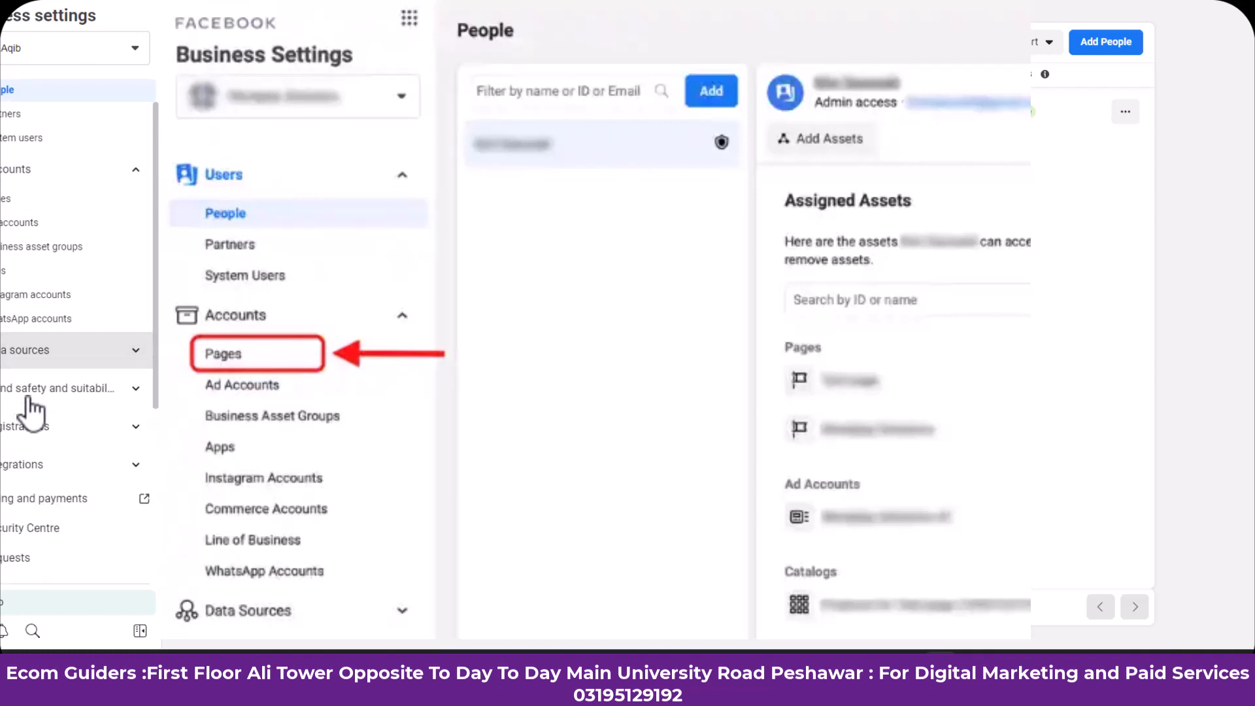
click(52, 352)
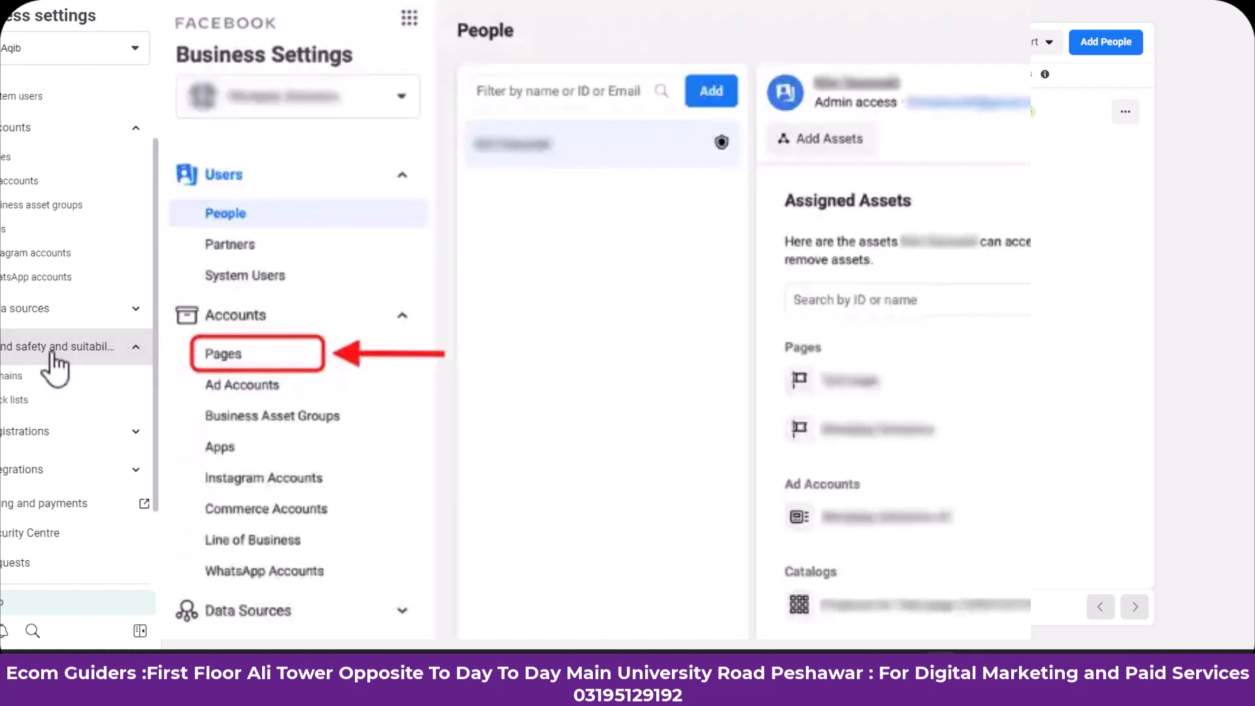
scroll(56, 366, down, 1)
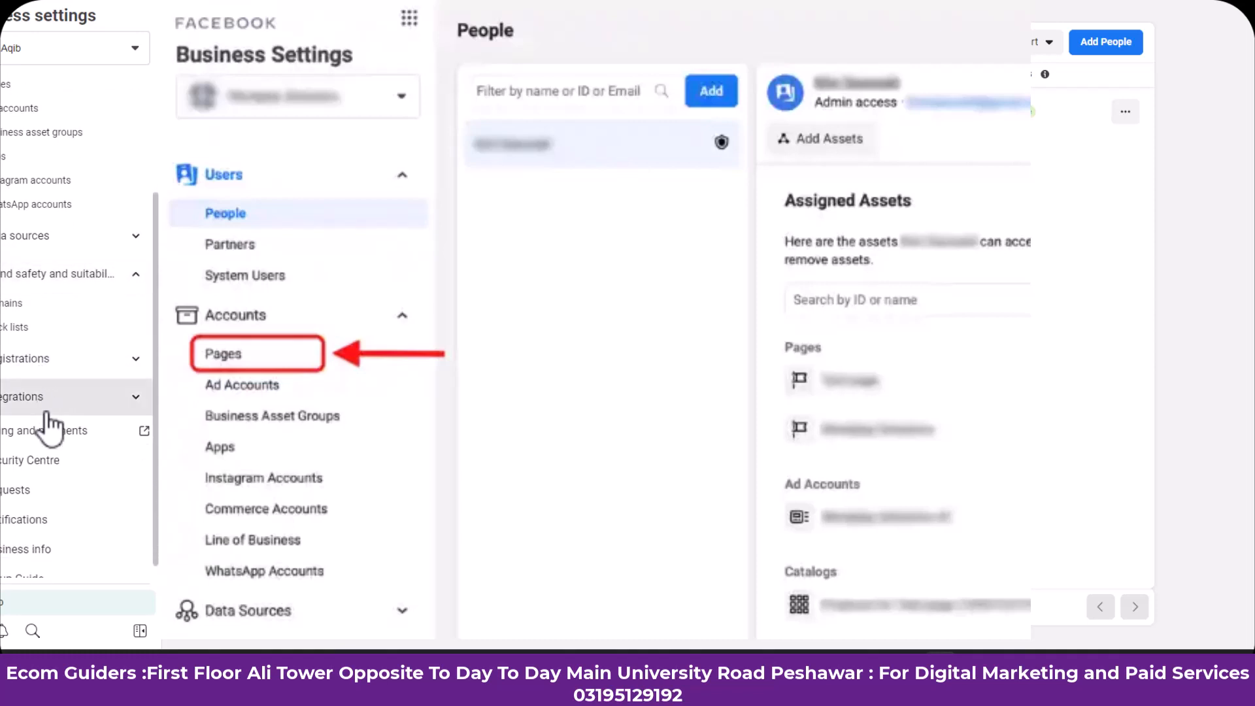
scroll(56, 474, down, 1)
scroll(56, 473, up, 2)
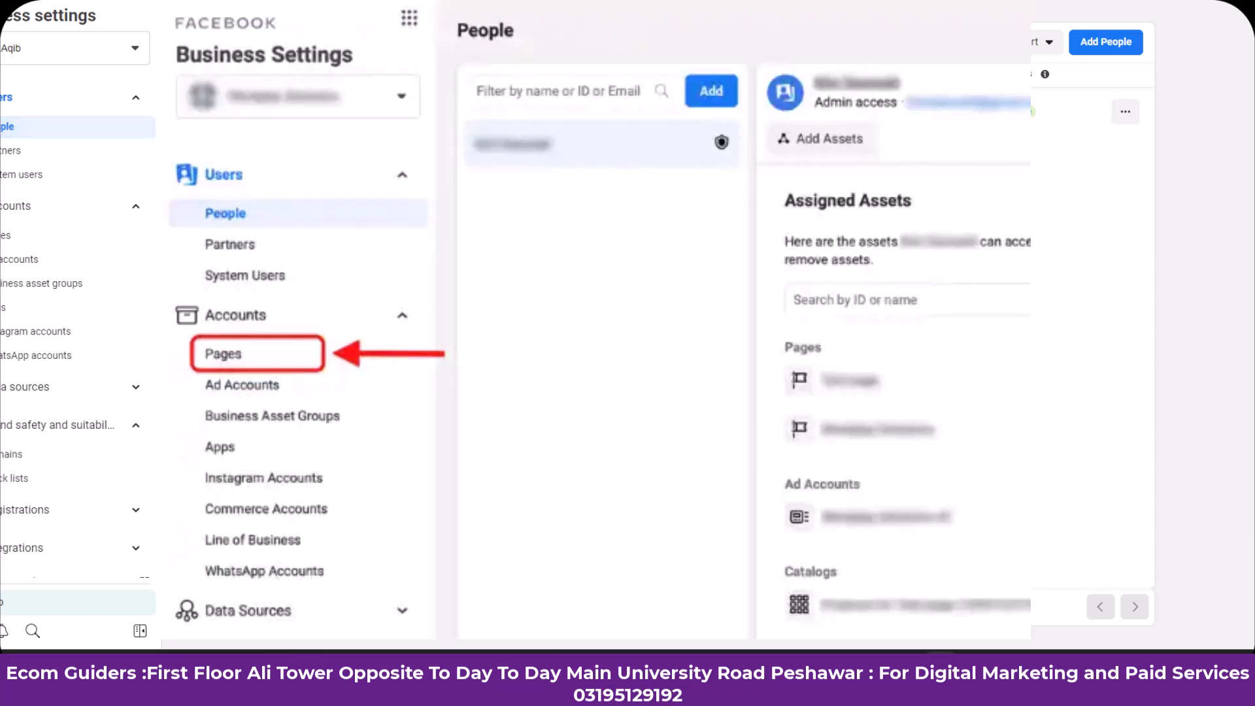
Step: Start inviting a person to the business account, enter the invitee's email address and continue to the access options
click(1097, 41)
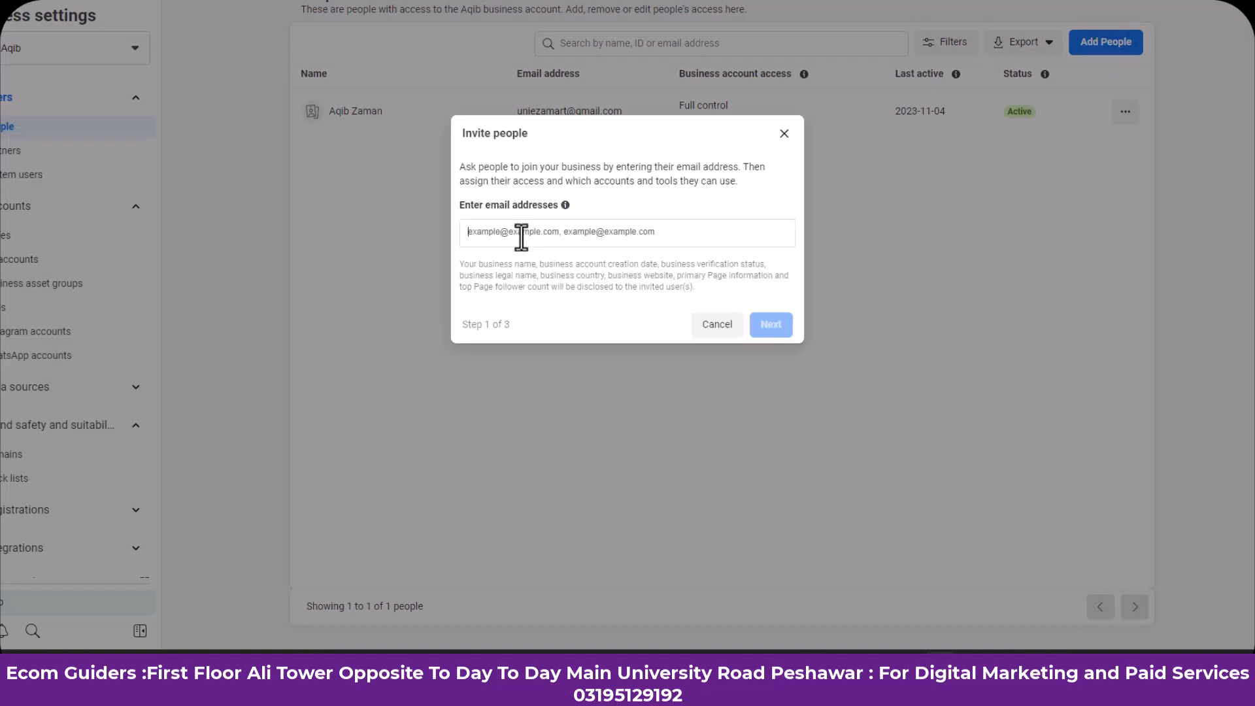
text(zamanaqio)
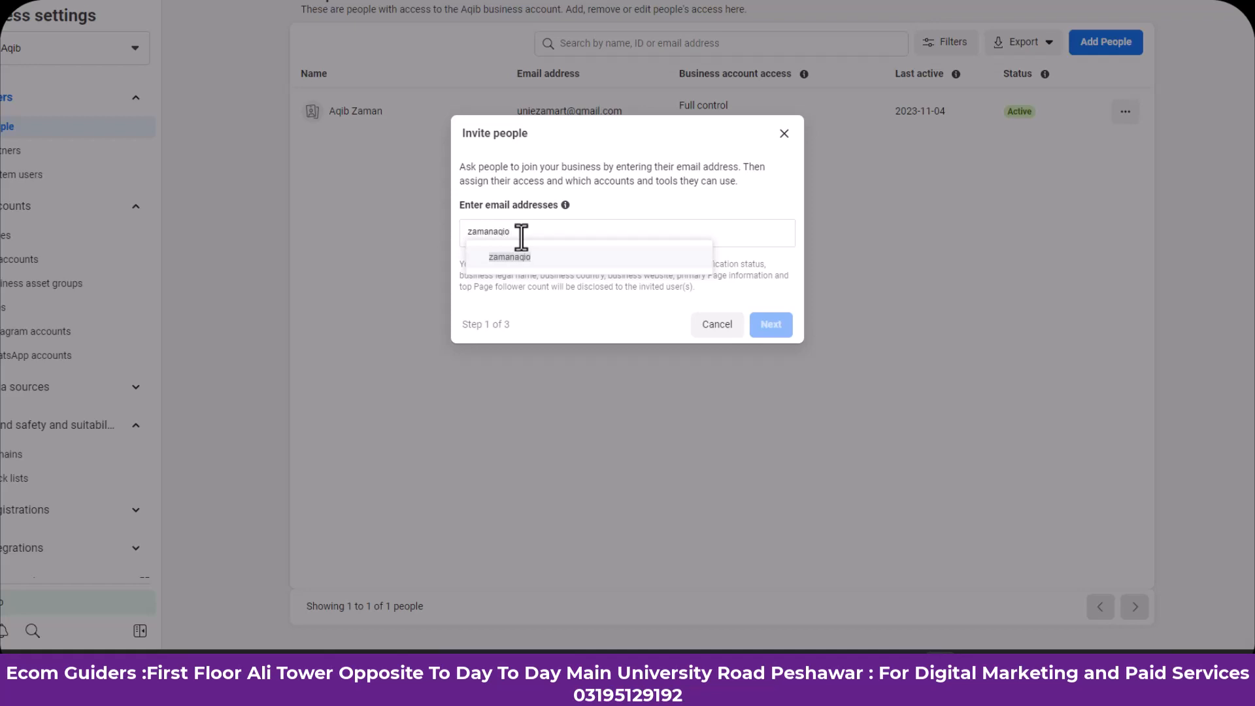
click(771, 324)
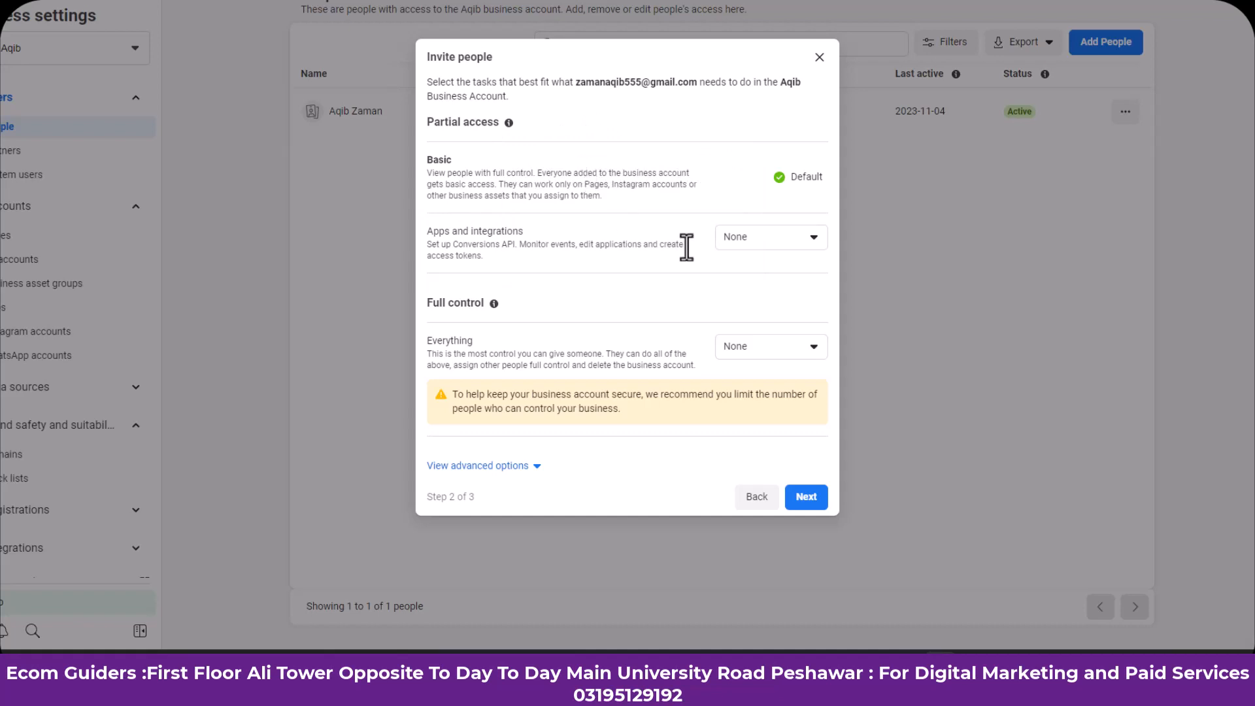
Step: Set the invitee's partial access for Apps and integrations to View and manage
click(762, 246)
click(764, 270)
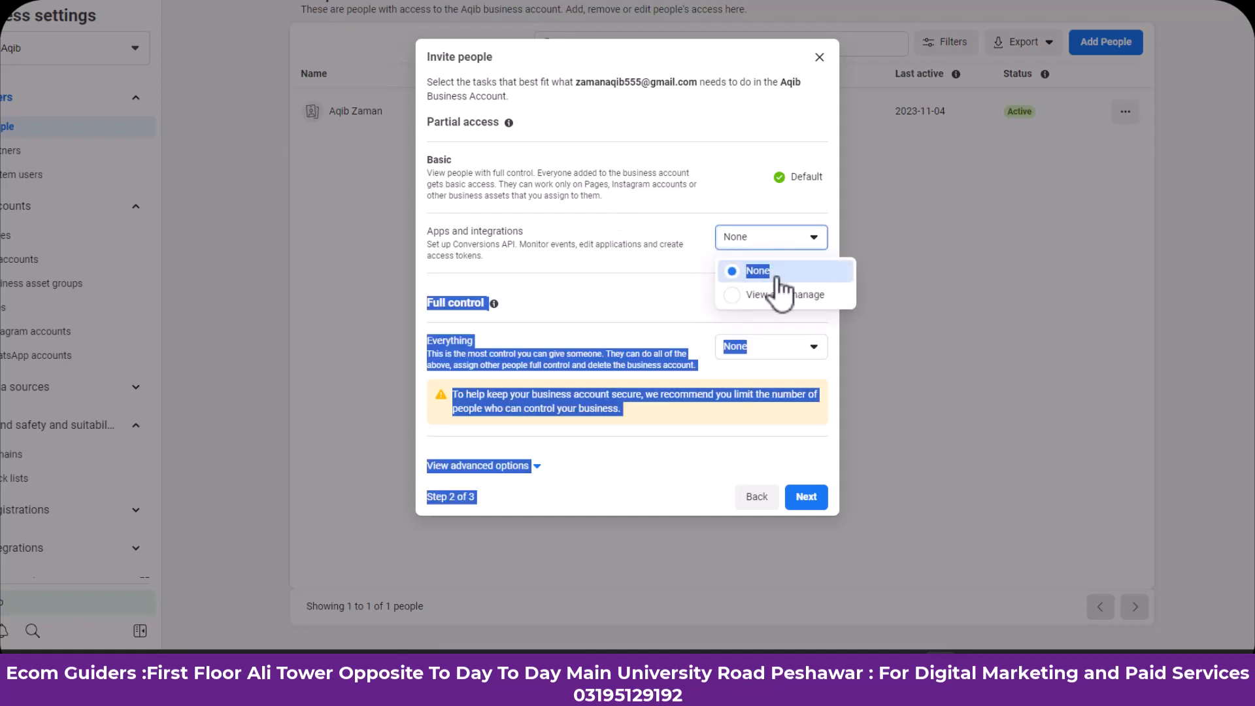
click(794, 251)
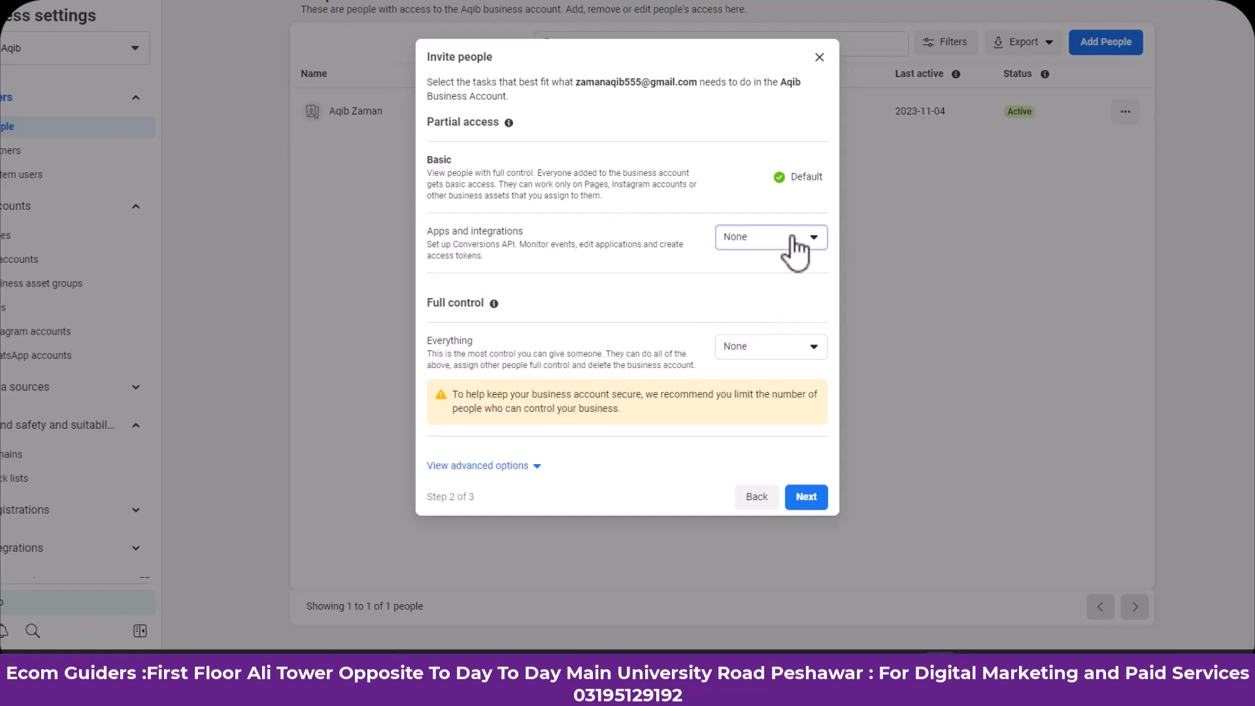
click(795, 297)
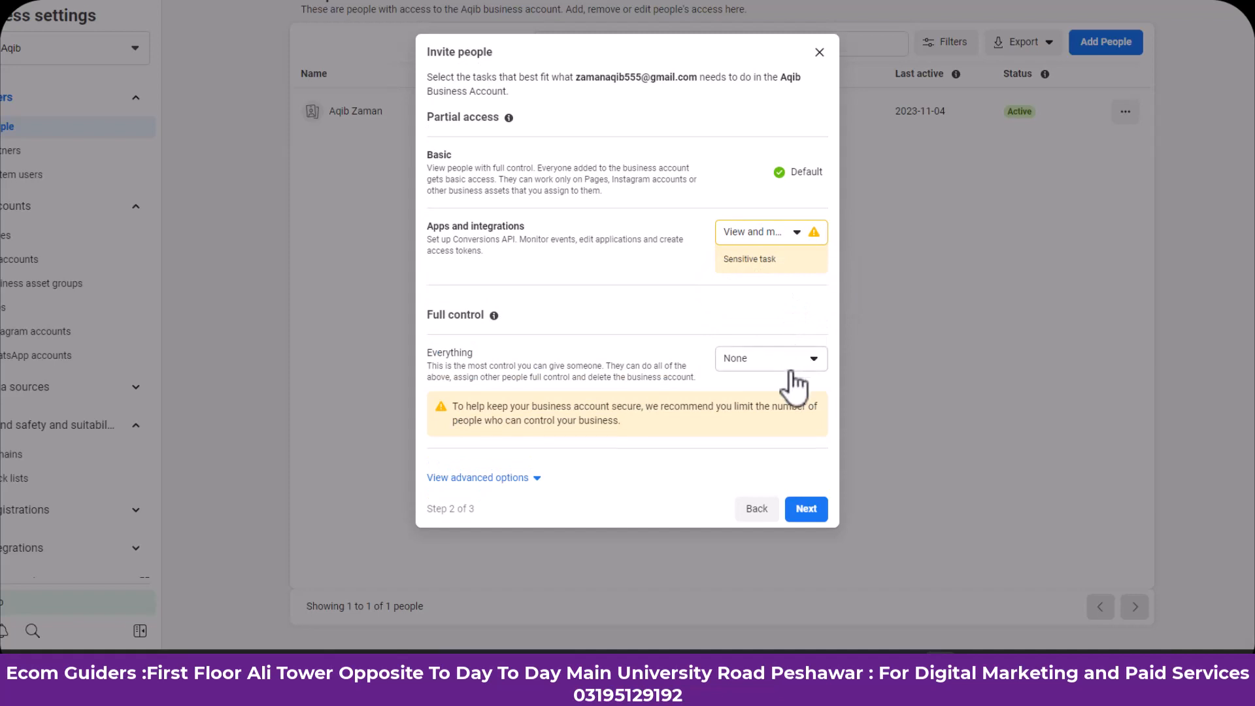
Step: Set the invitee's Everything access under Full control to Manage and Finance to Manage, and continue to the asset assignment
click(792, 363)
click(774, 416)
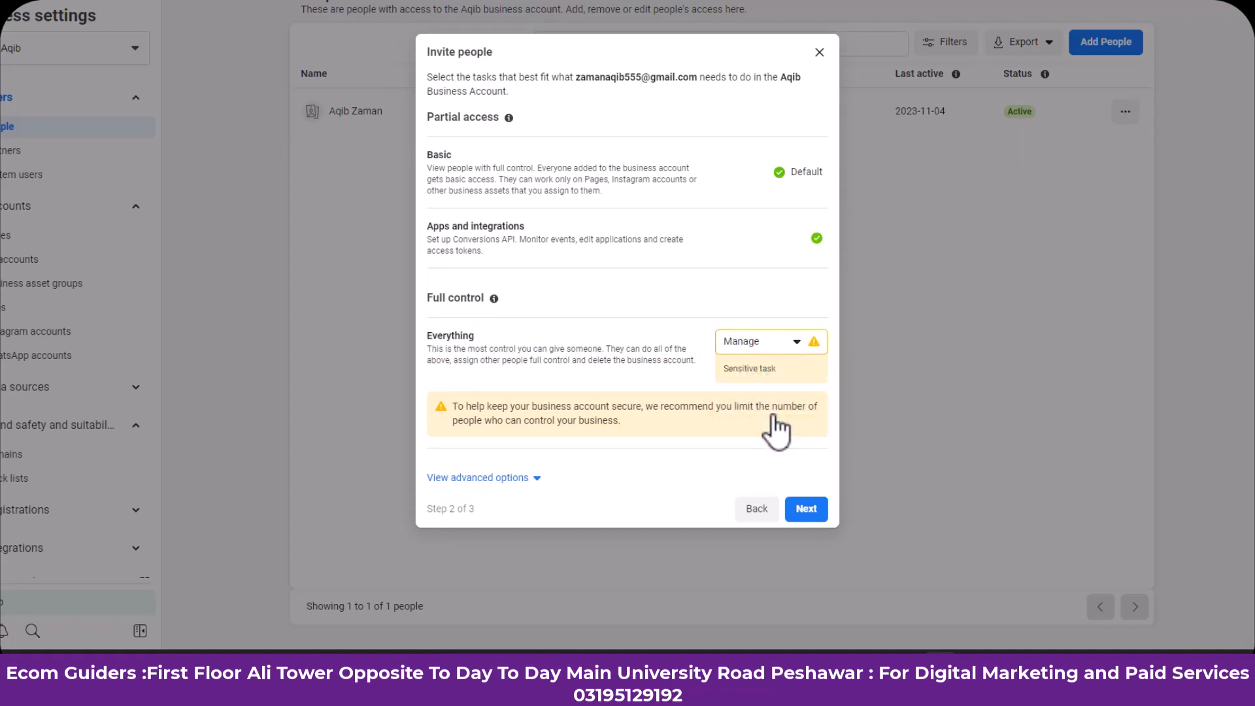
click(518, 478)
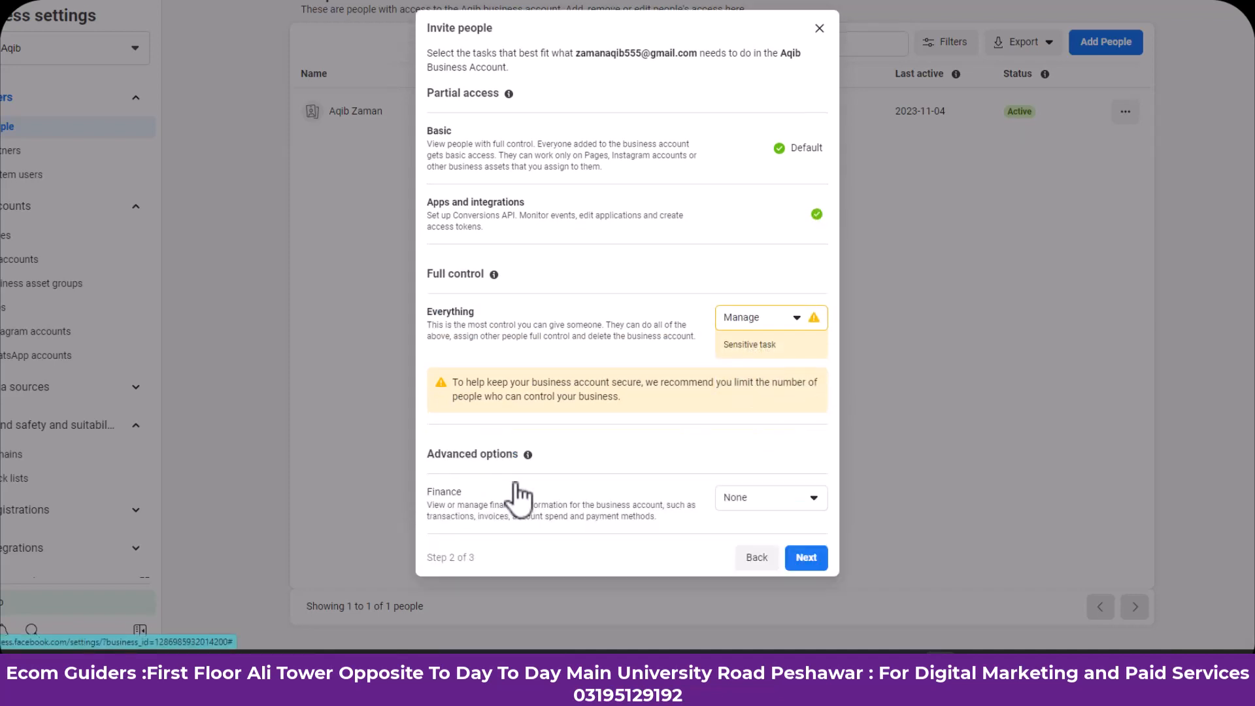
click(810, 501)
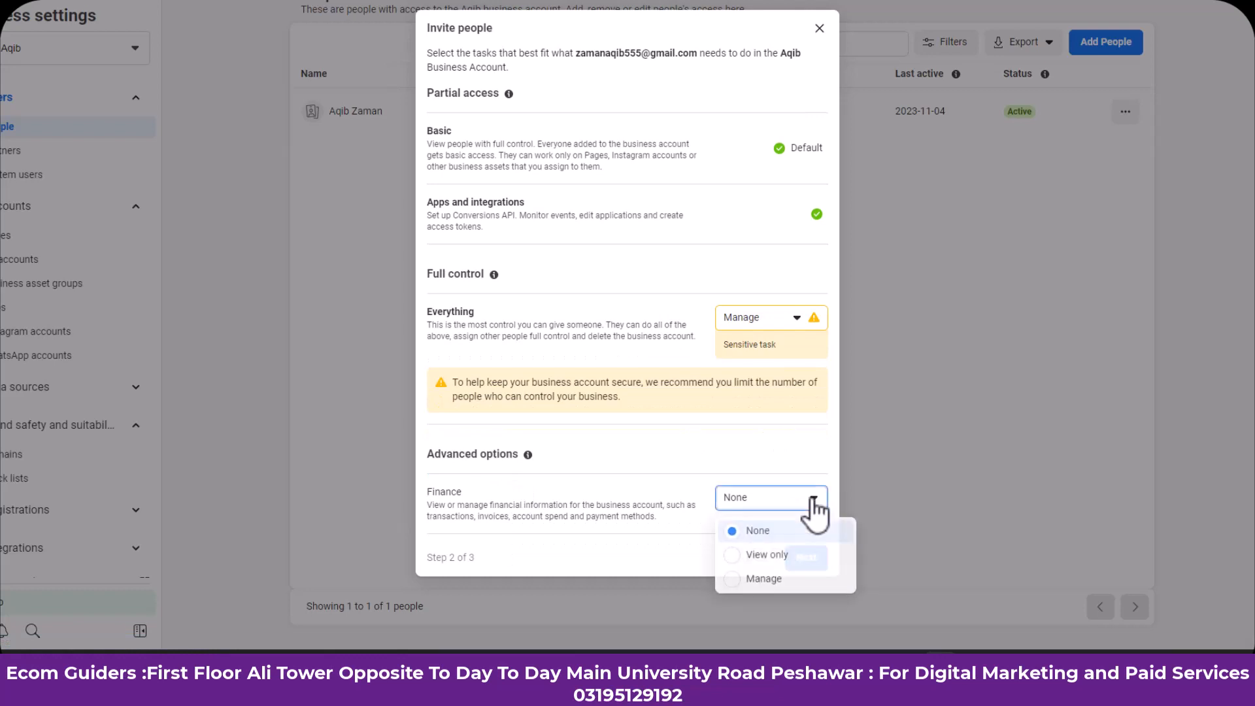
click(763, 579)
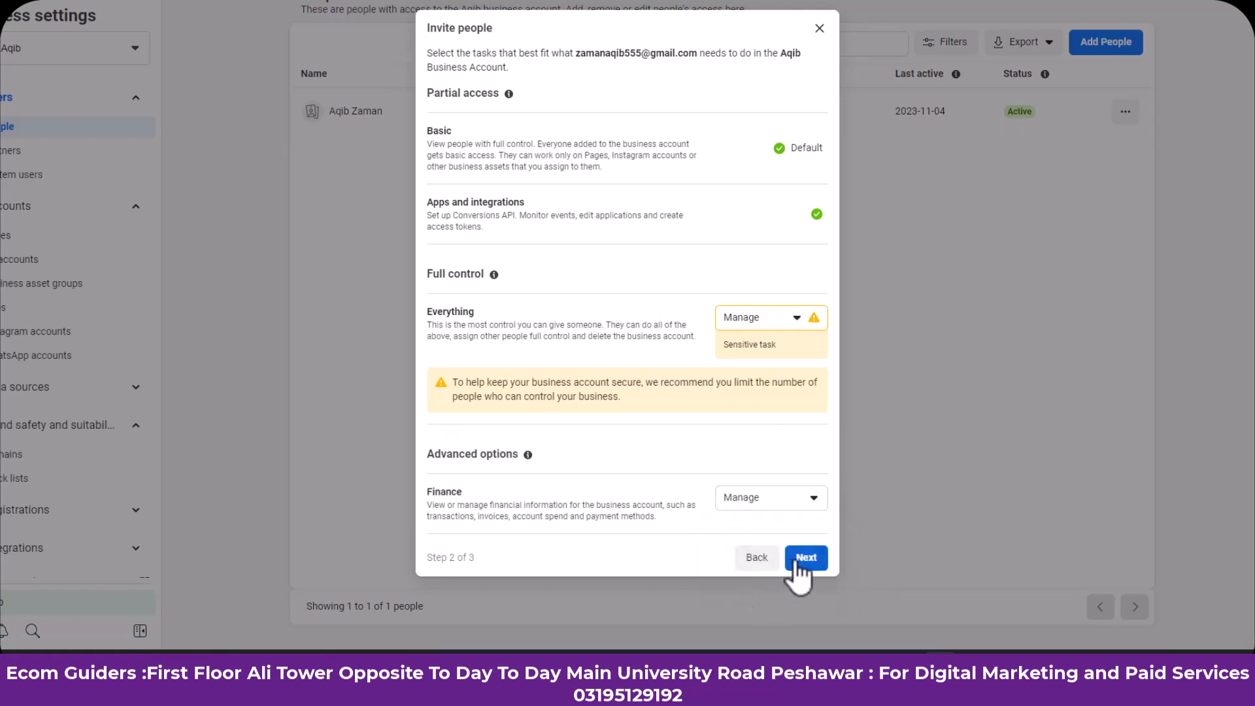
click(806, 559)
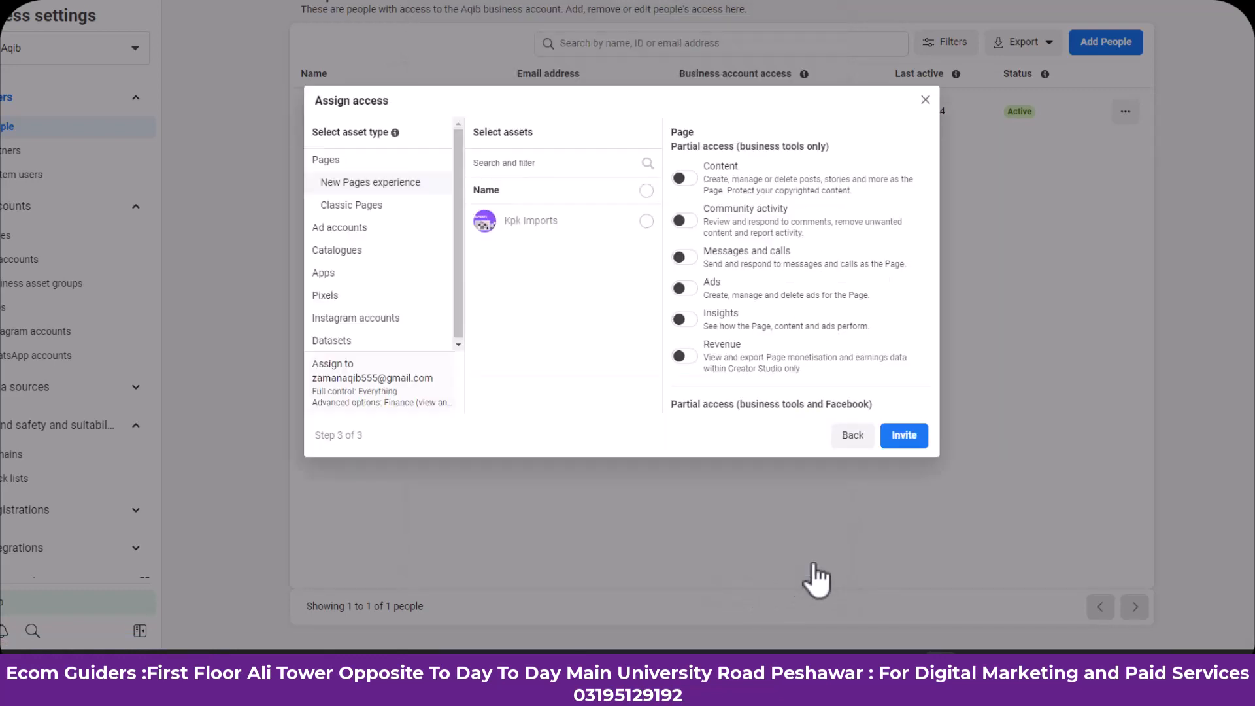
Step: Select the Kpk Imports page for the invitee and grant full control over Everything on it
click(646, 221)
scroll(714, 331, down, 3)
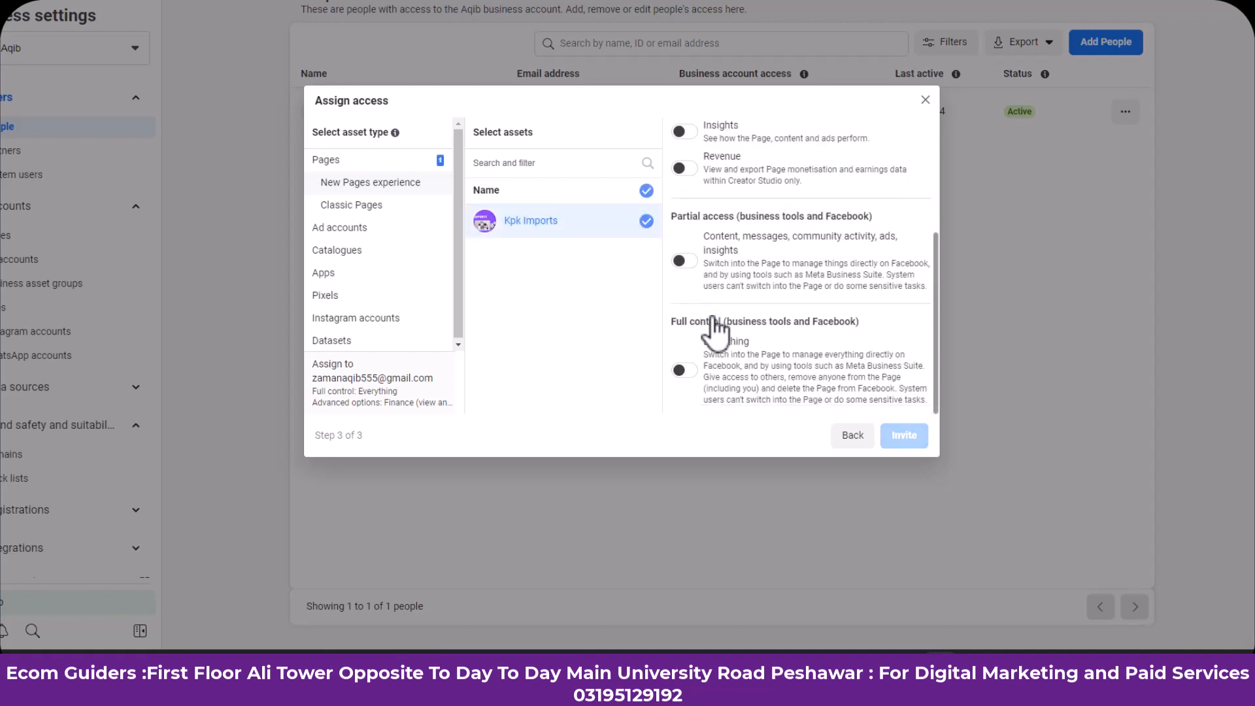
click(680, 377)
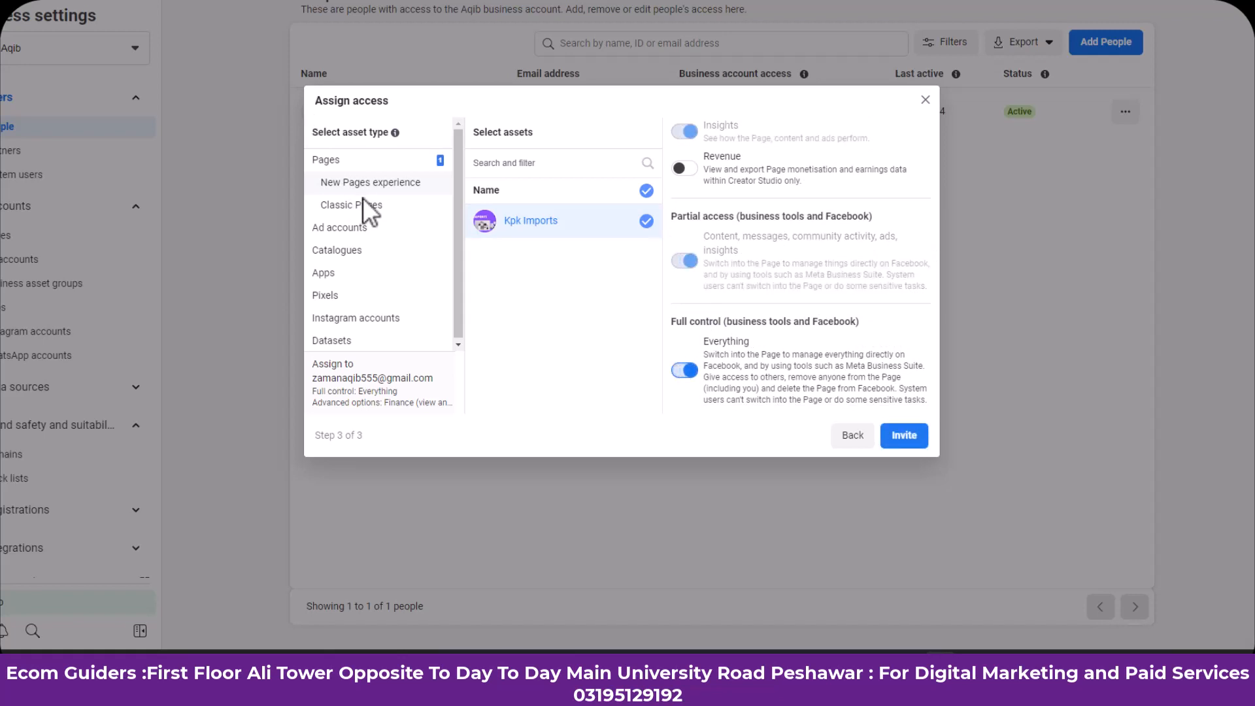
Step: Select the listed ad account for the invitee and grant full control with Manage ad accounts
click(356, 230)
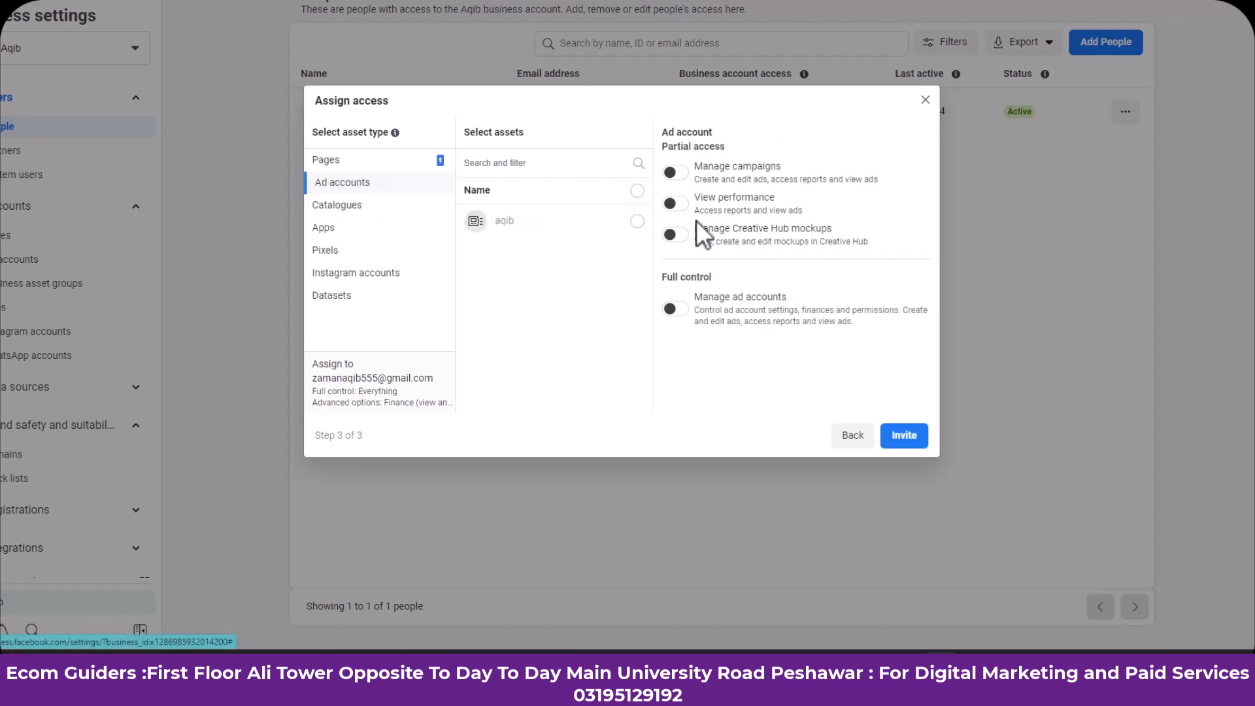
click(636, 222)
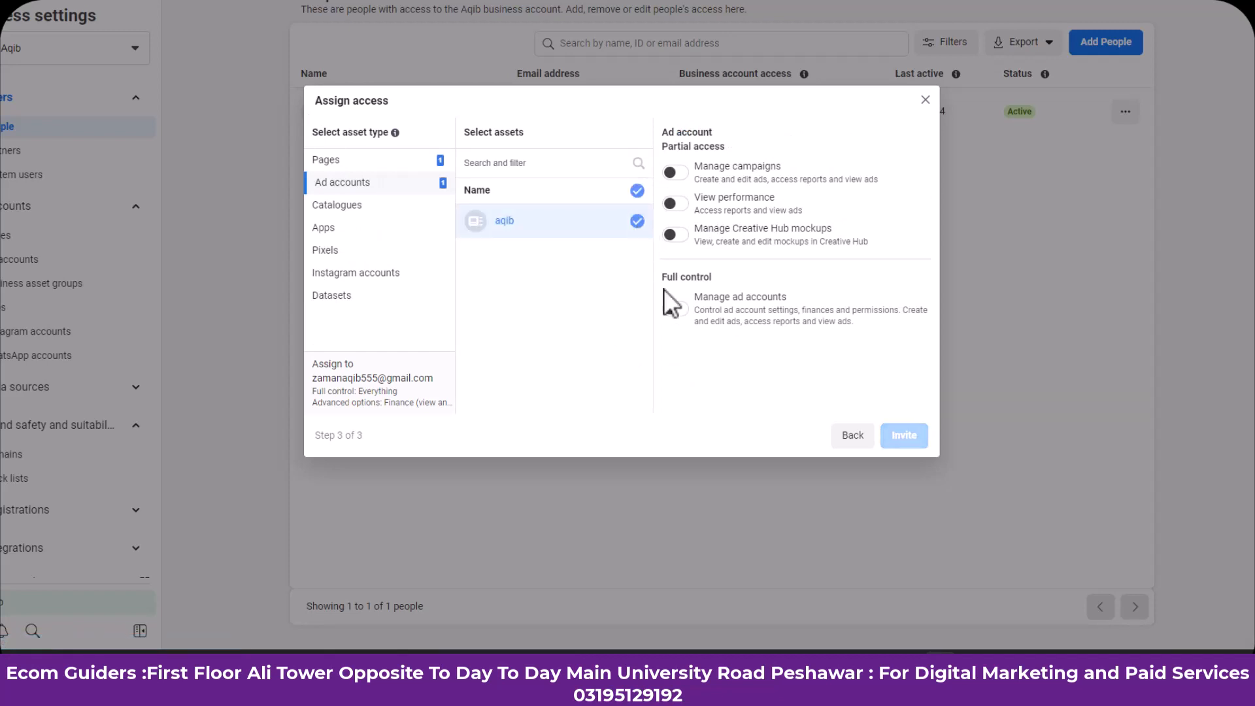
click(673, 308)
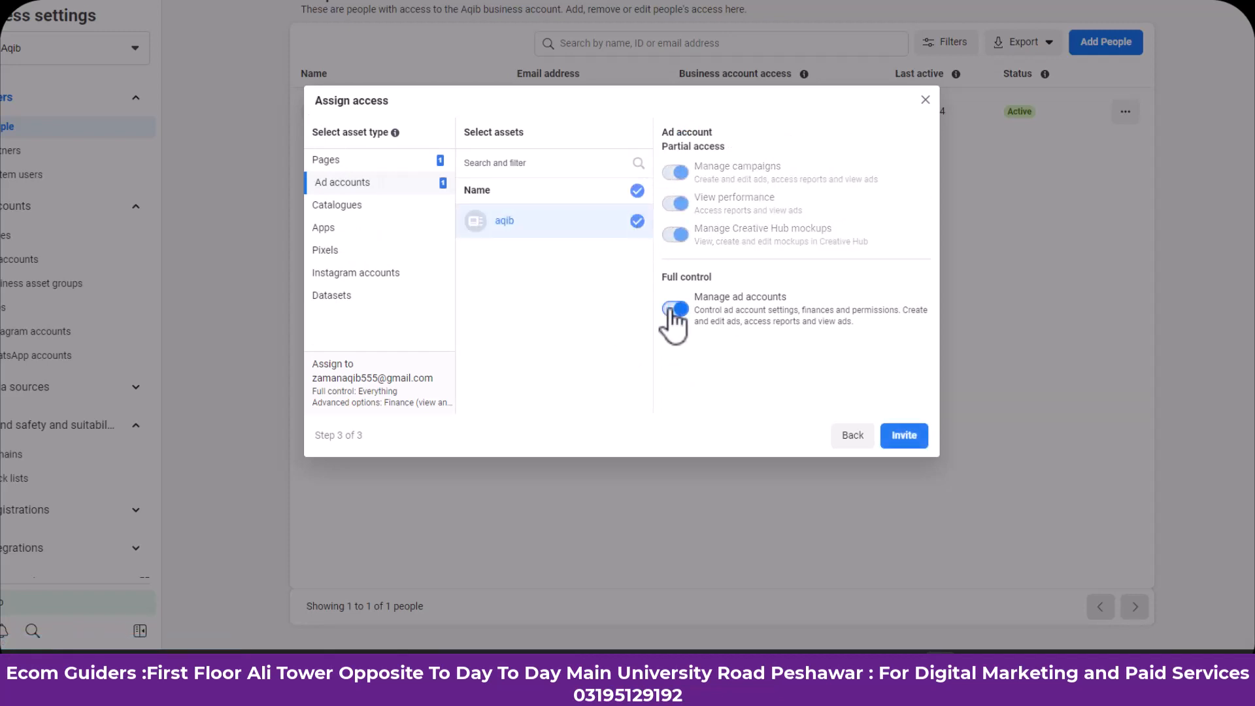
Step: Select the kpk imports catalogue for the invitee and grant full control with Manage catalogue
click(367, 211)
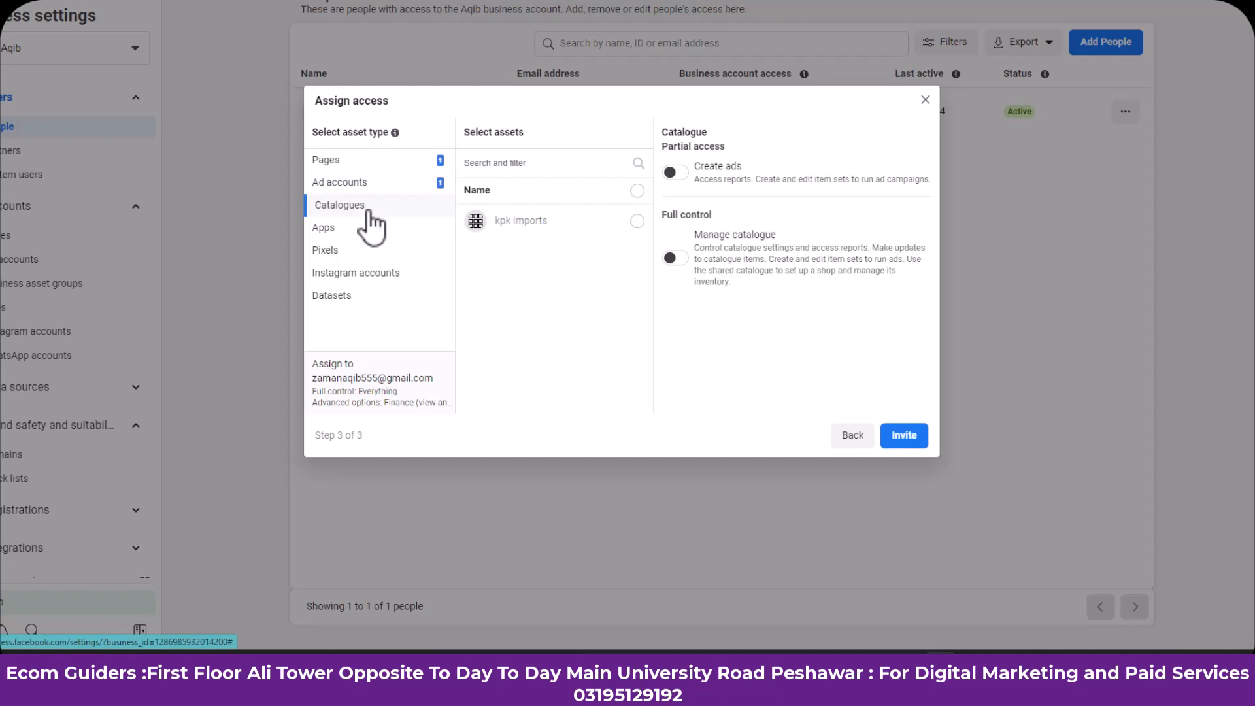
click(637, 221)
click(676, 259)
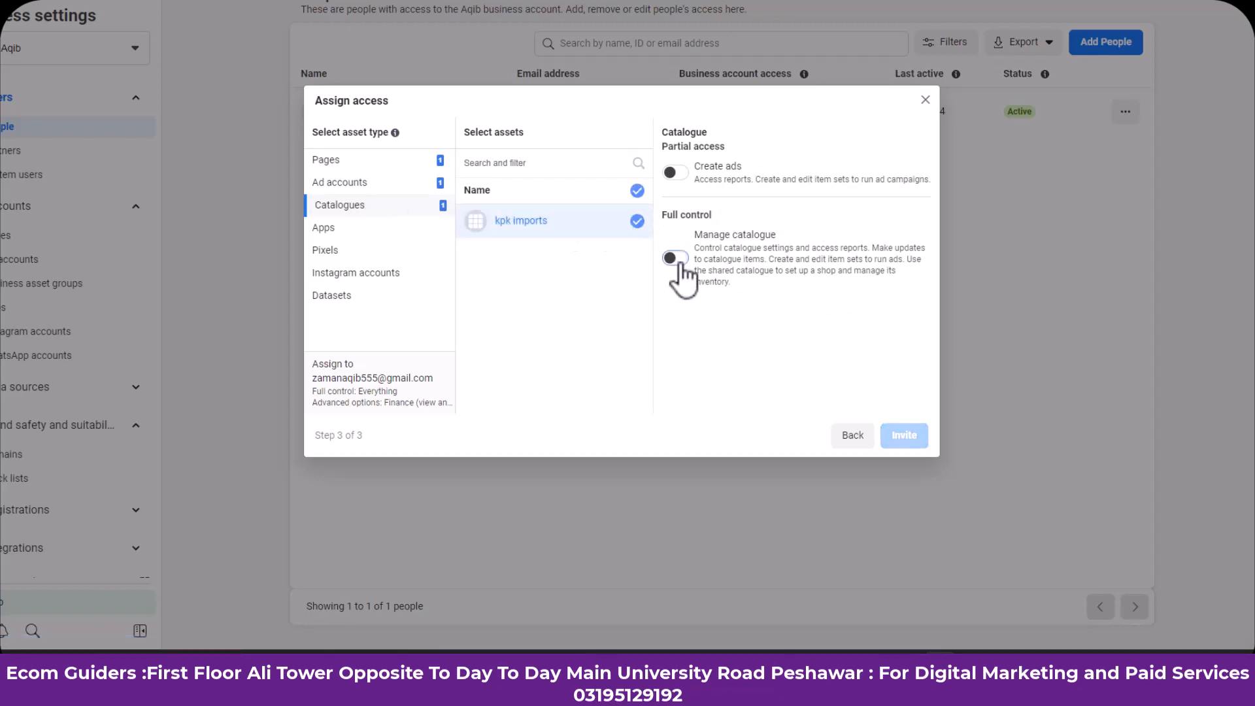
Step: Select the listed dataset for the invitee with Manage events dataset access, and close the invitation without sending it
click(384, 229)
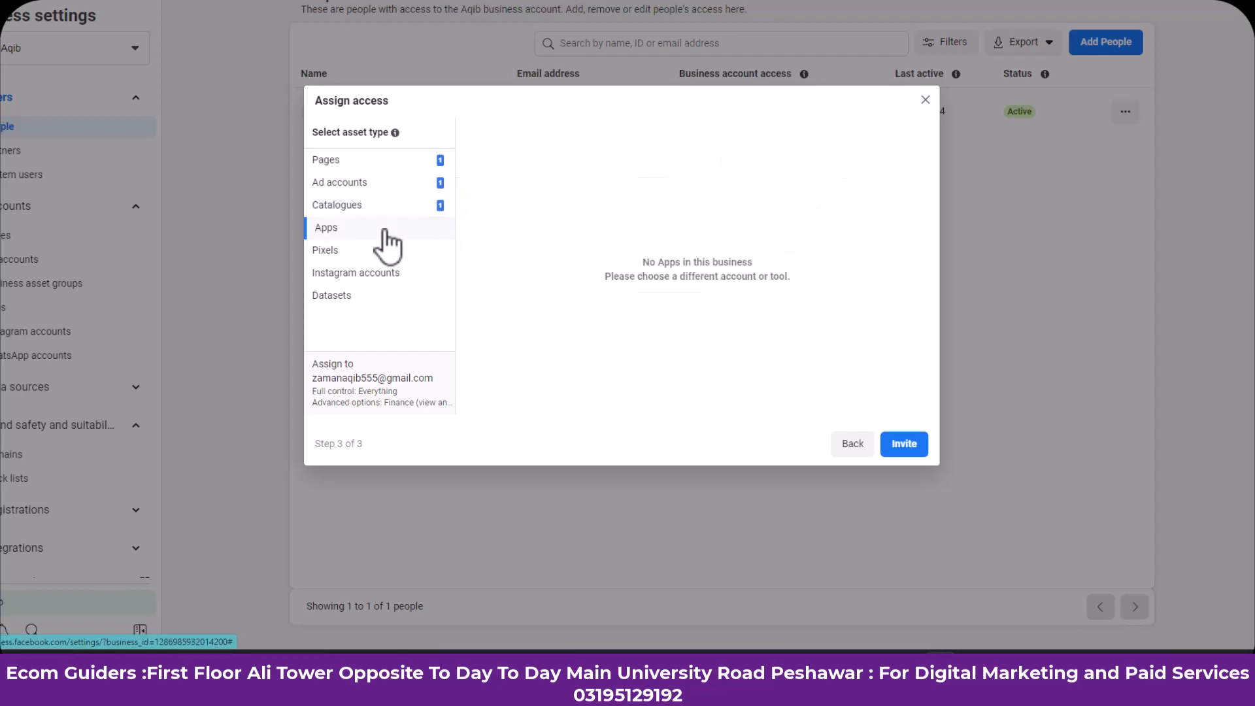
click(392, 250)
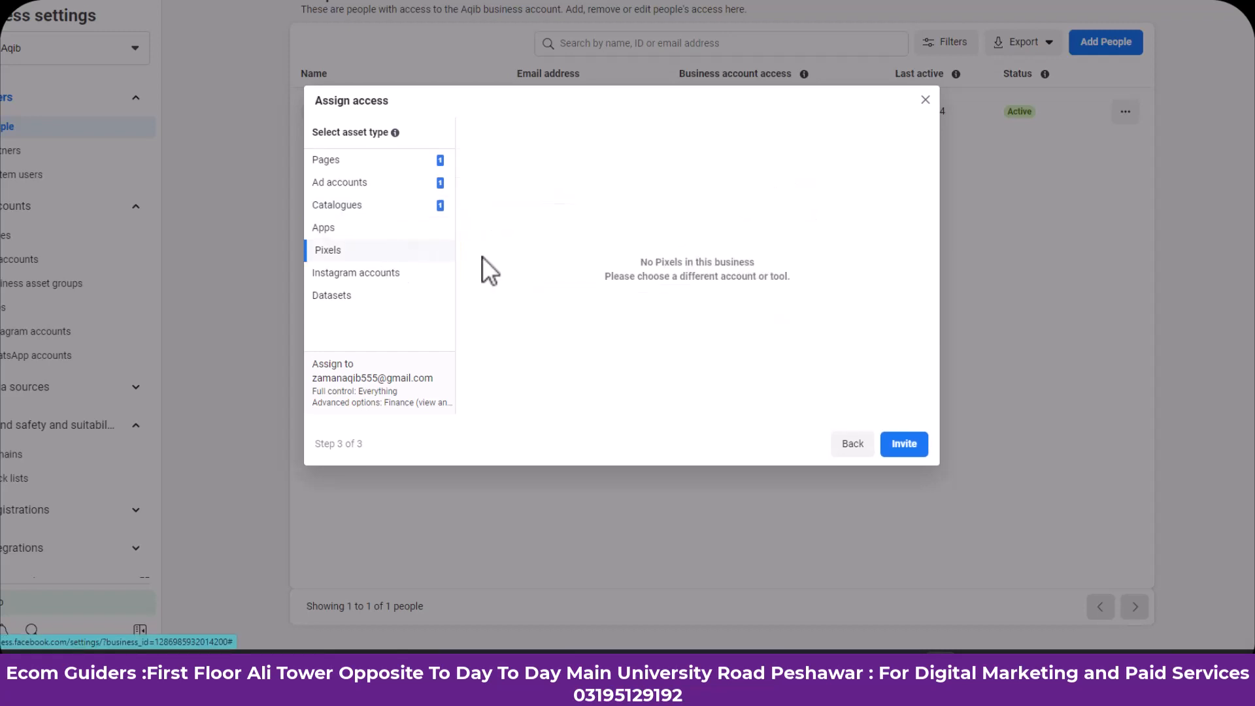
click(374, 273)
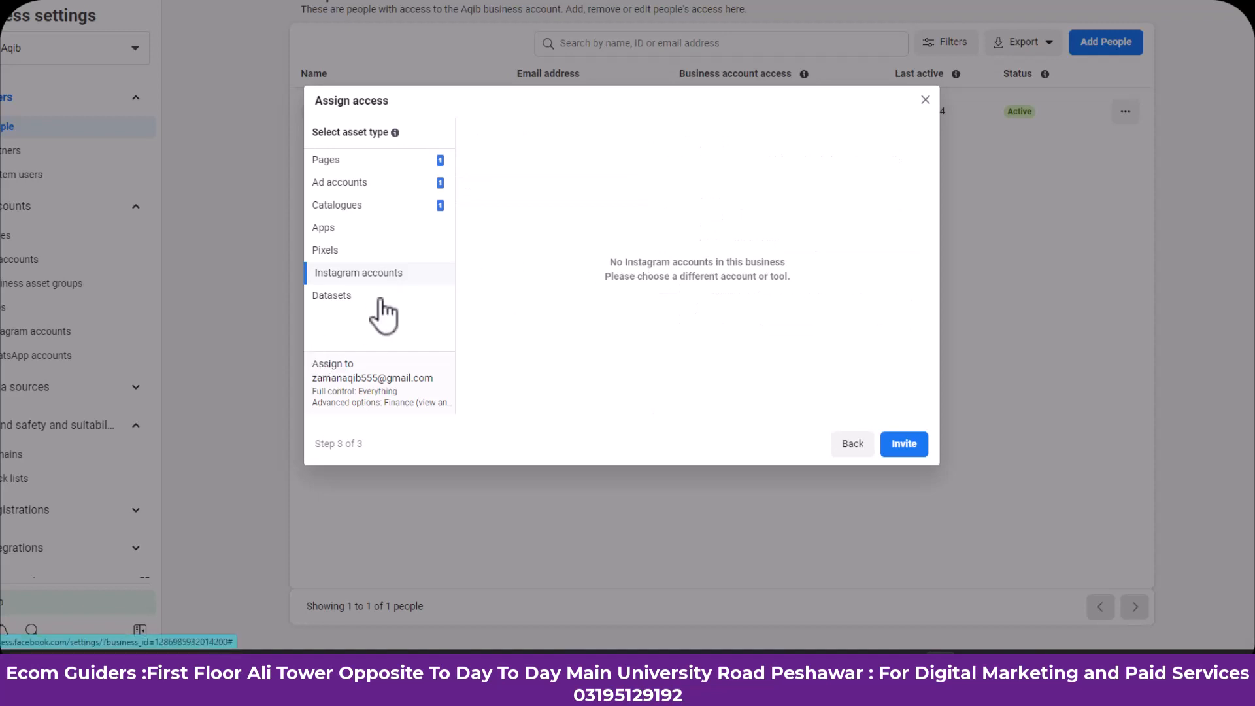
click(382, 301)
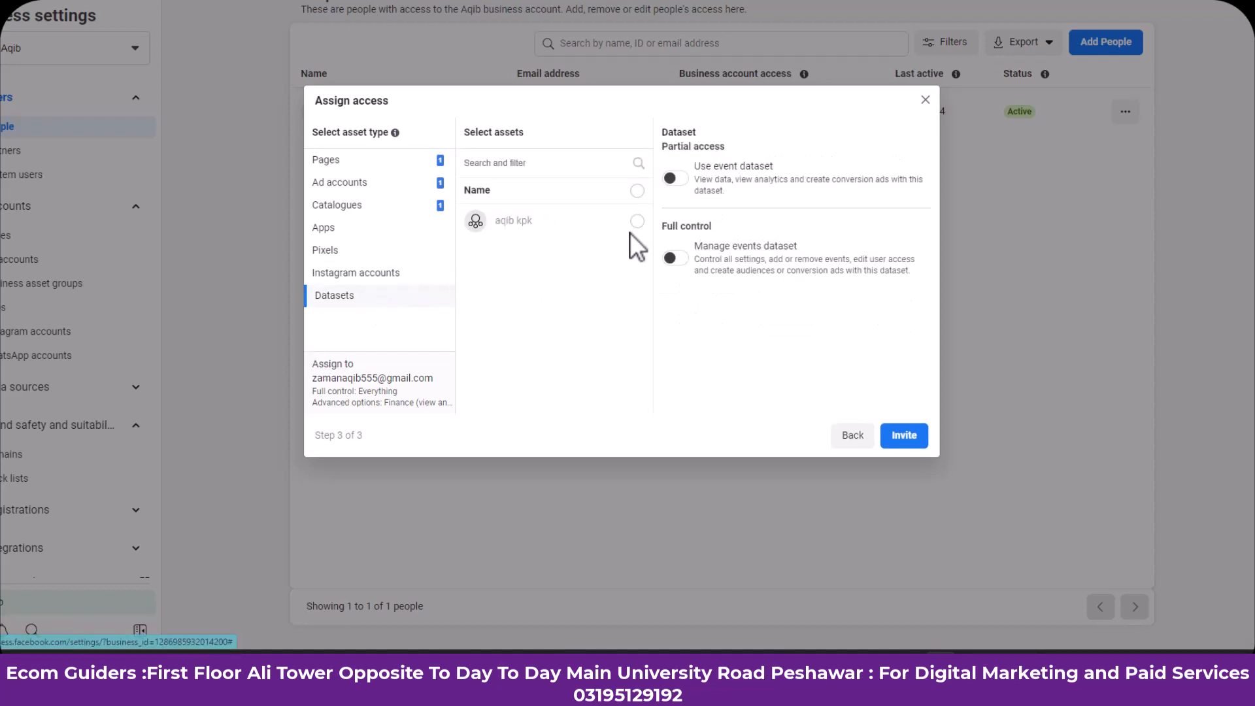
click(637, 221)
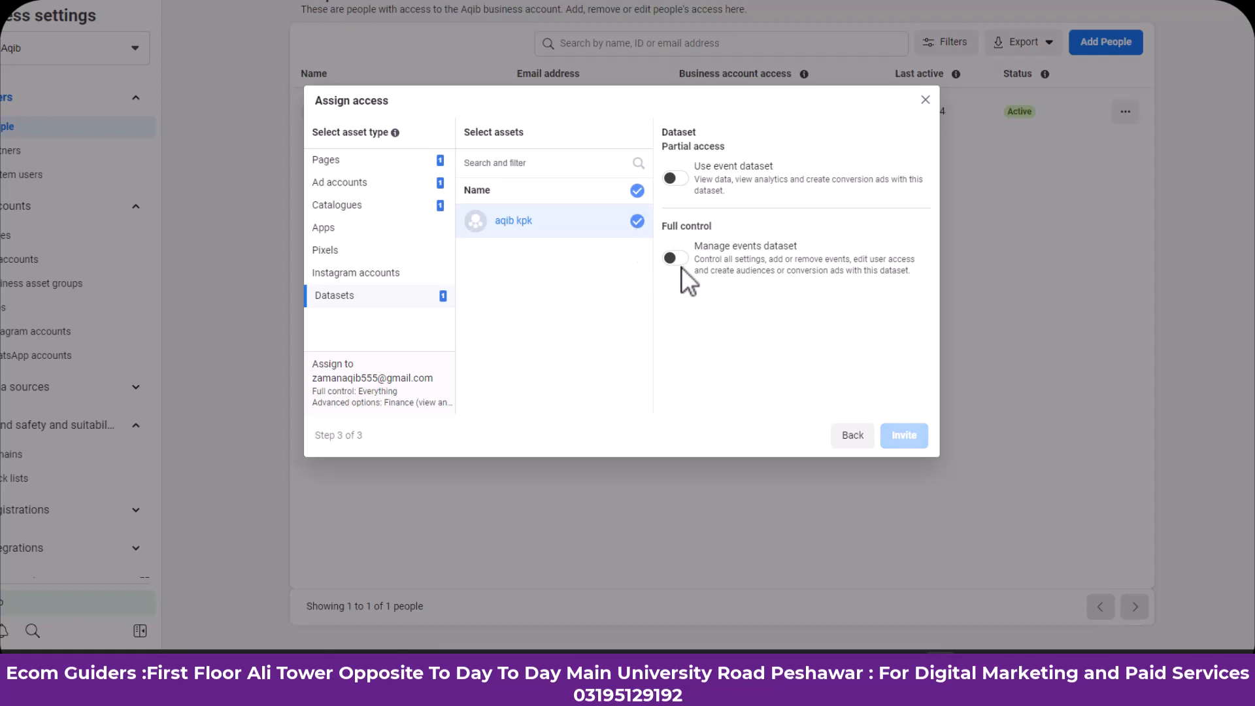
click(675, 258)
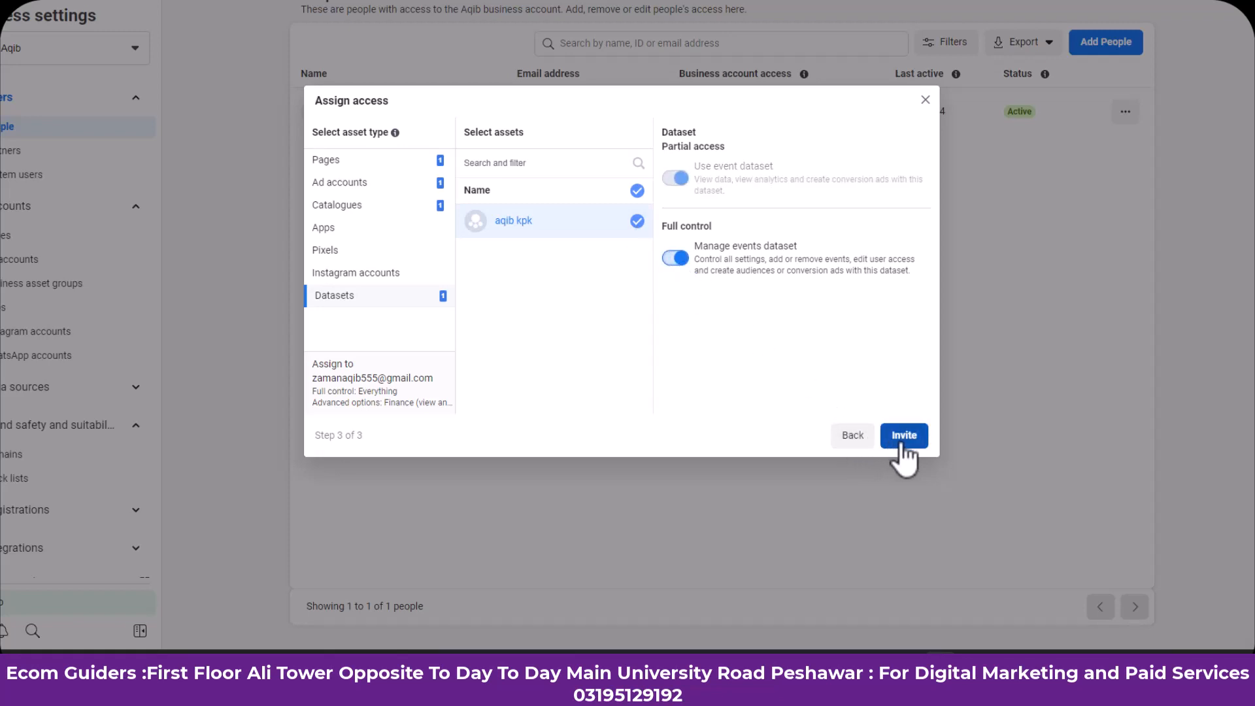
click(925, 99)
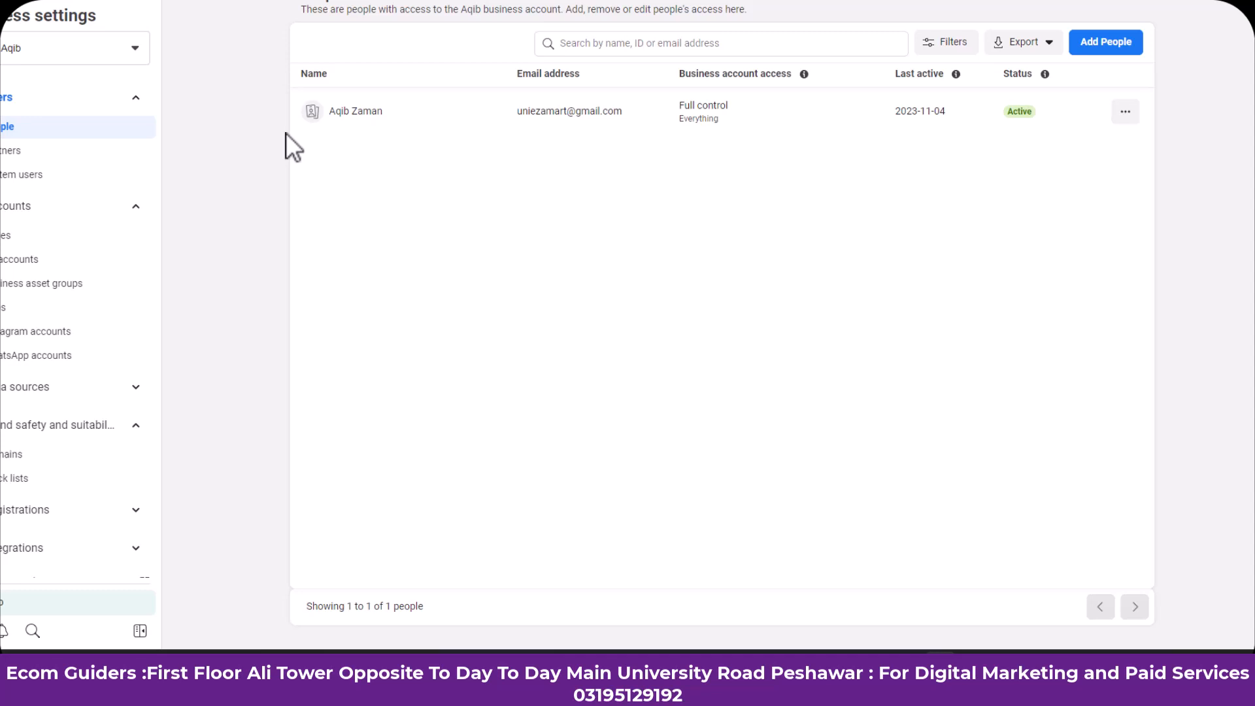
Step: Open the Partners section, examine the setup form for a partner to share assets with, and close it
click(19, 151)
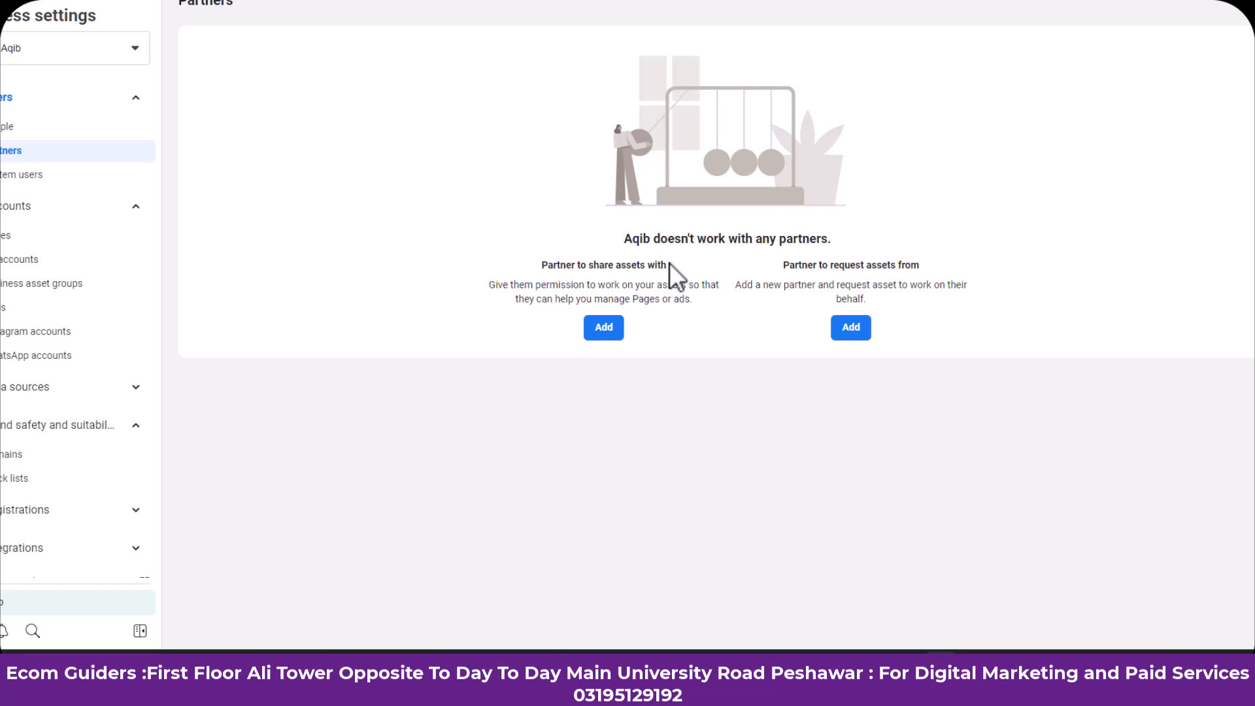
click(599, 328)
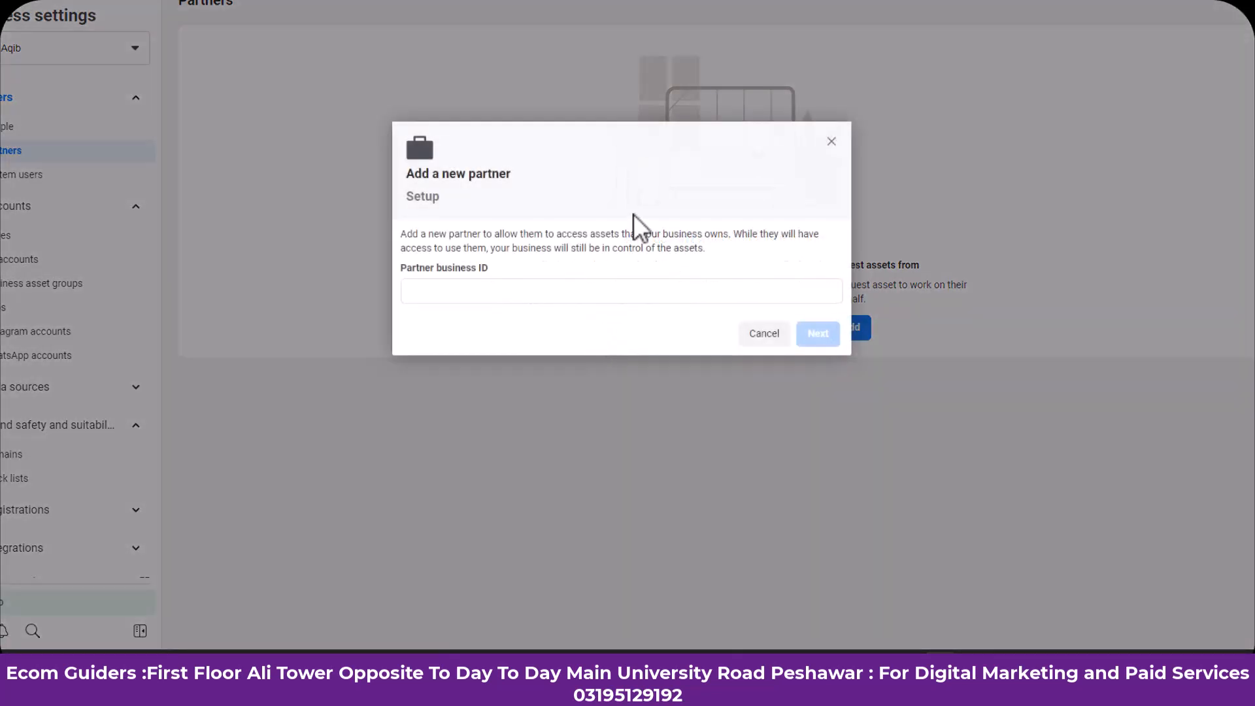
click(831, 142)
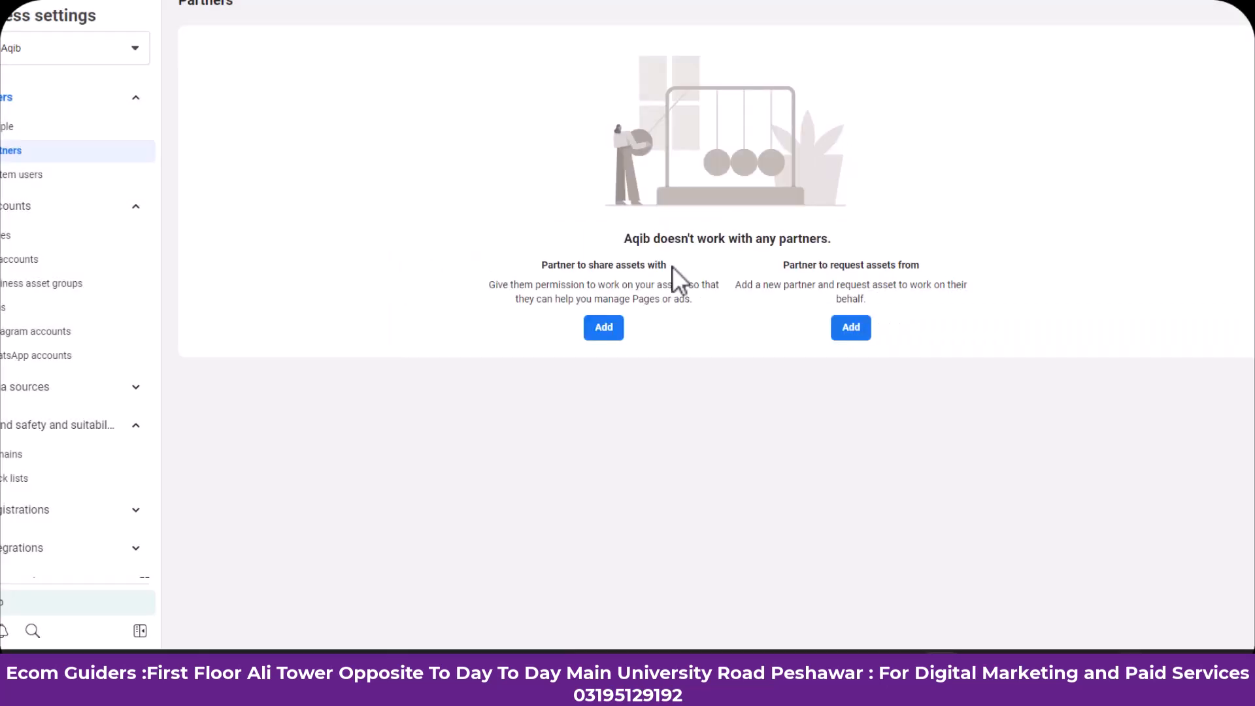
click(608, 330)
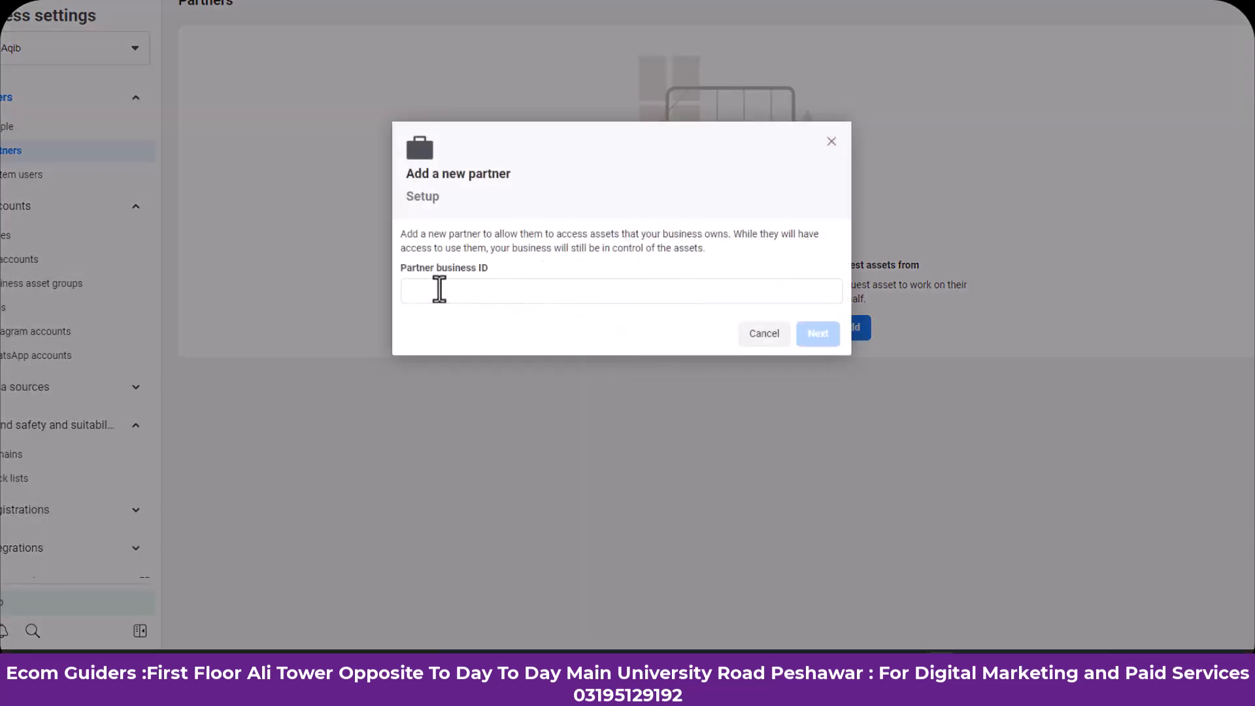
click(831, 148)
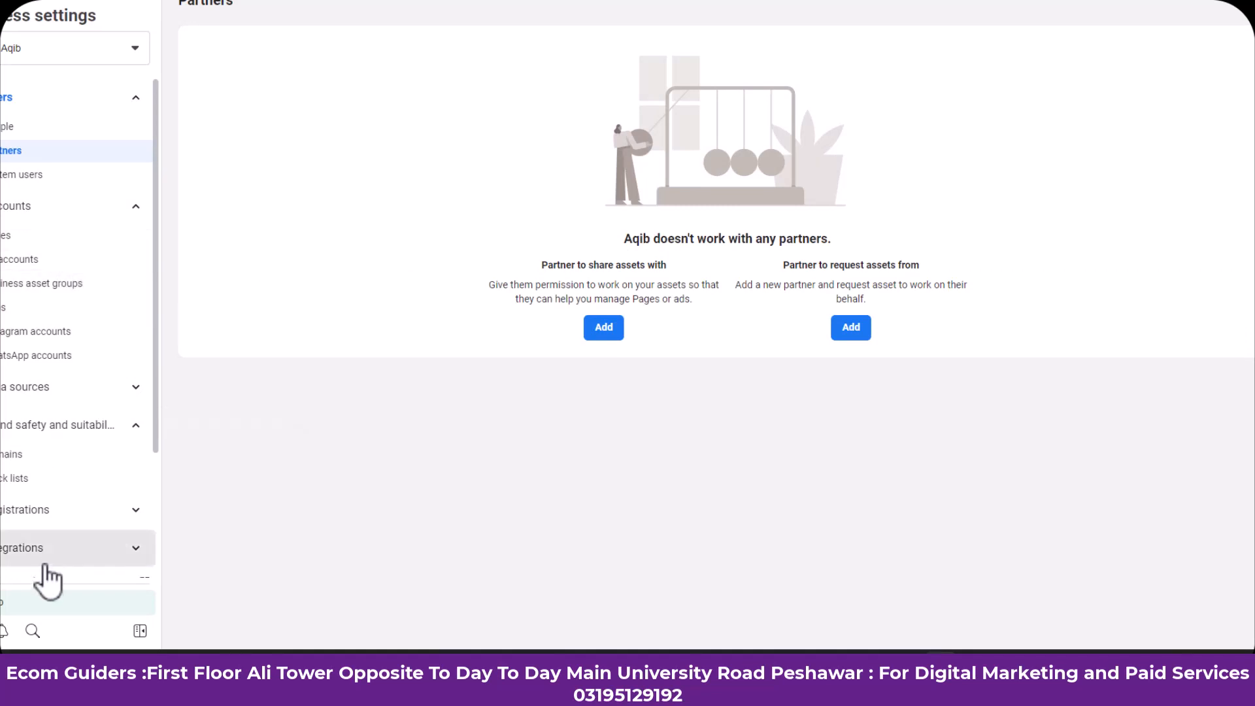
Step: Open the Business info section and copy the Business Manager ID
scroll(45, 579, down, 3)
click(34, 533)
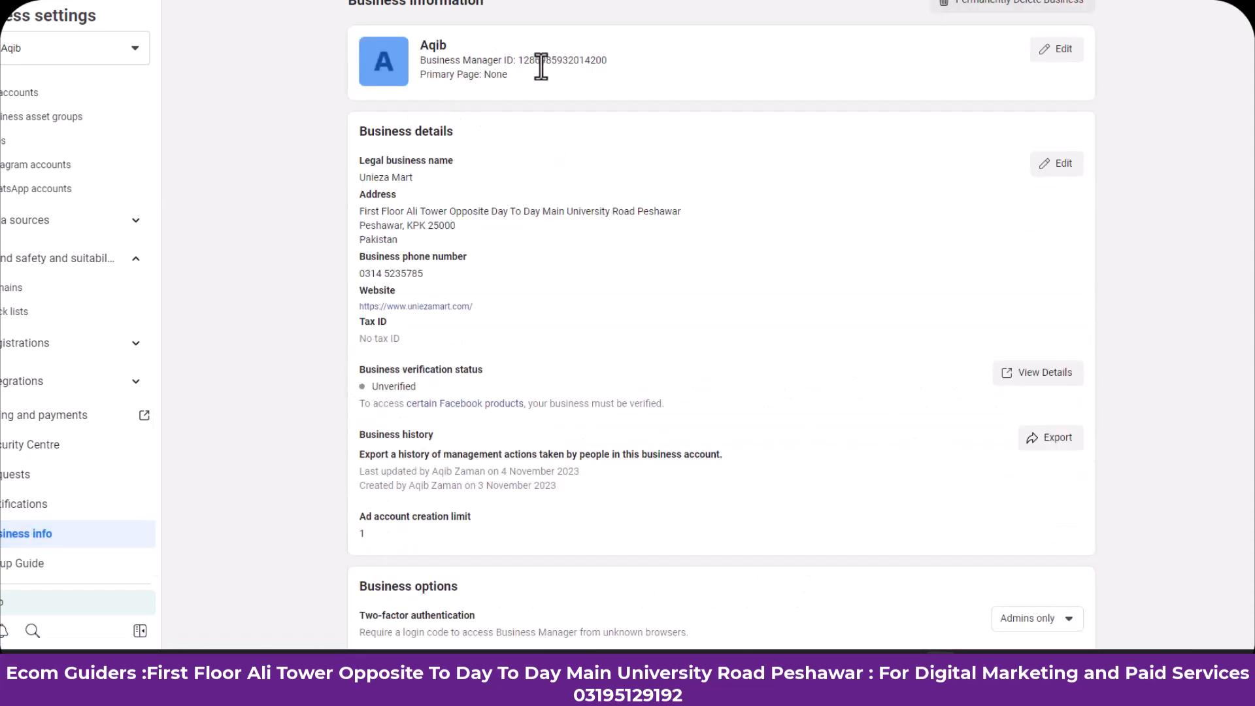
double_click(553, 65)
Step: Try to add a partner to share assets with using the copied Business Manager ID, and close the form
scroll(72, 235, up, 3)
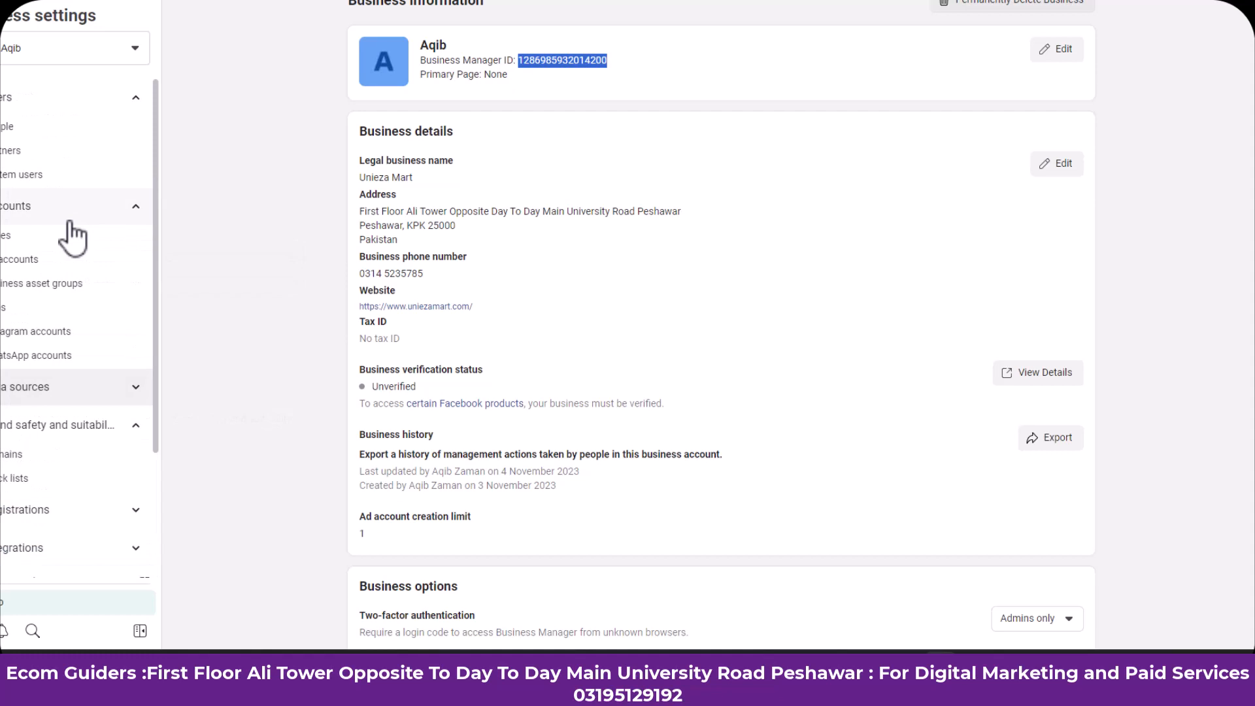
click(14, 157)
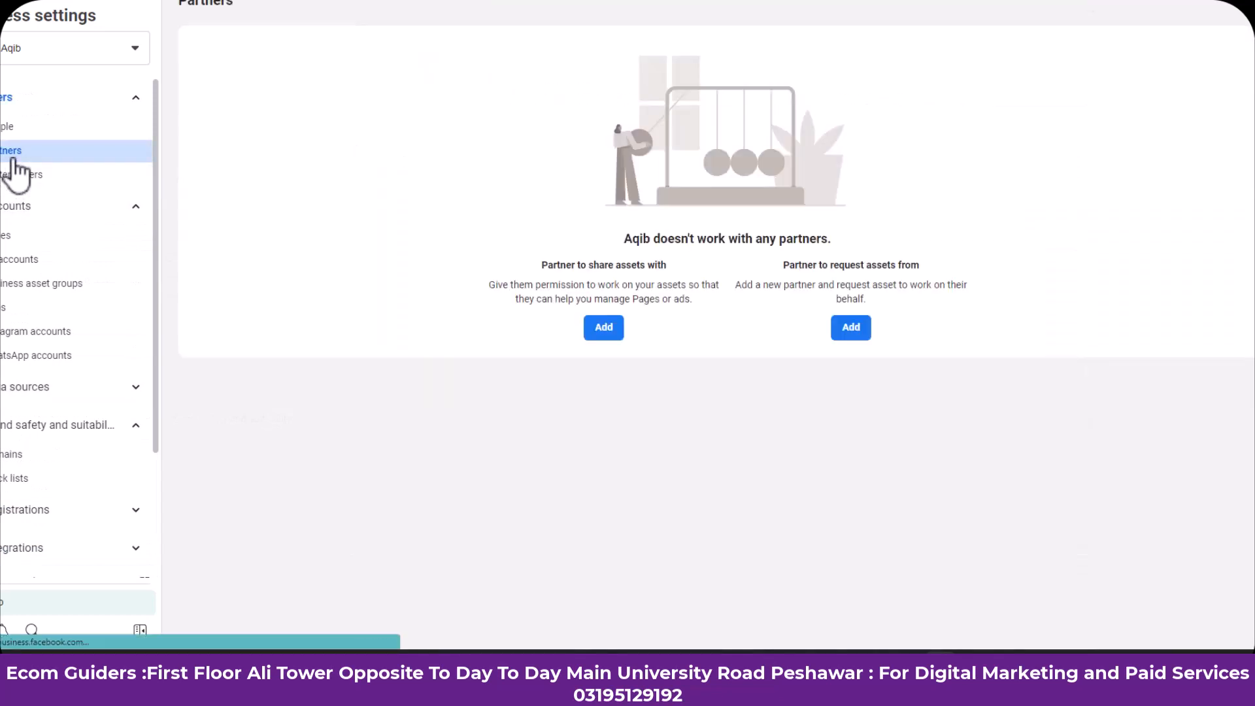
click(601, 329)
click(555, 289)
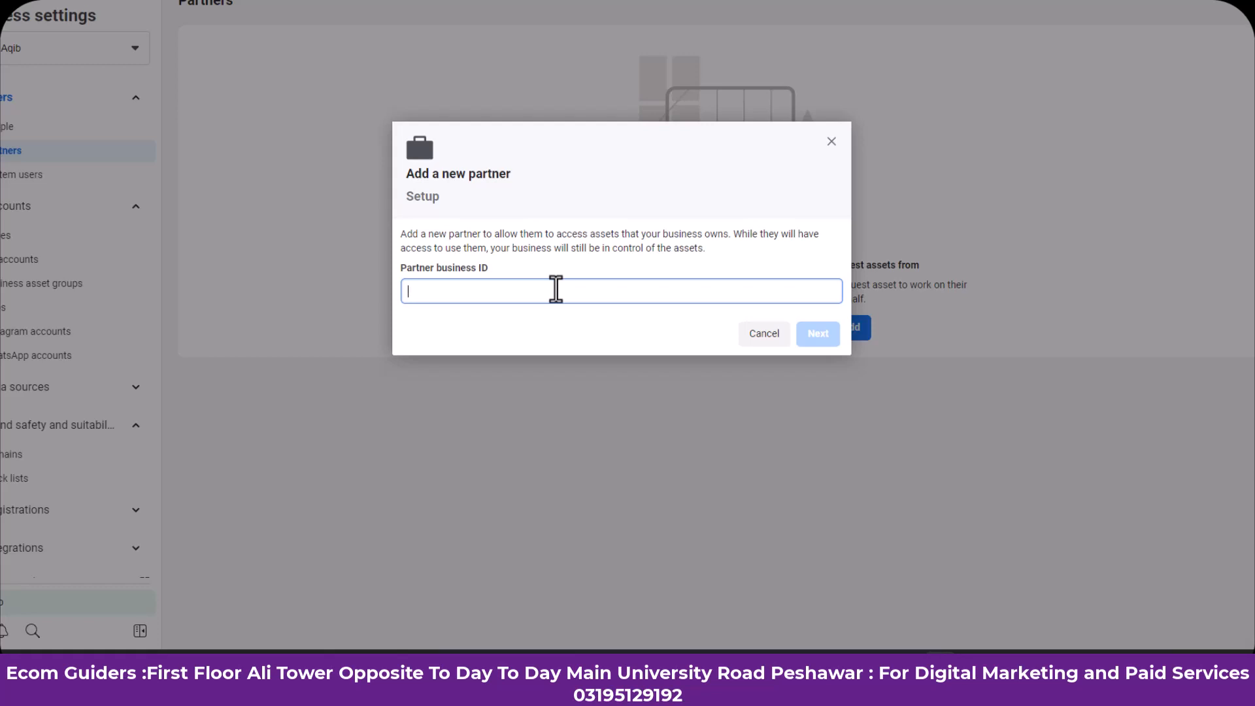
key(ctrl+v)
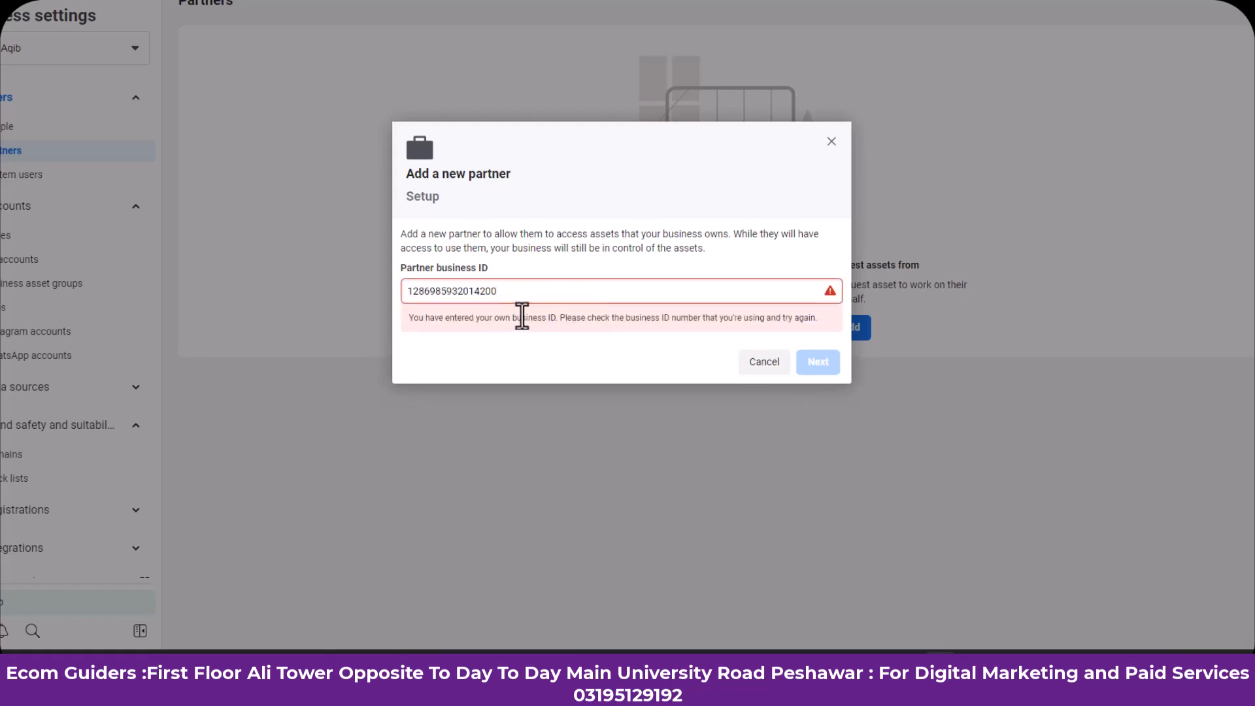
click(831, 141)
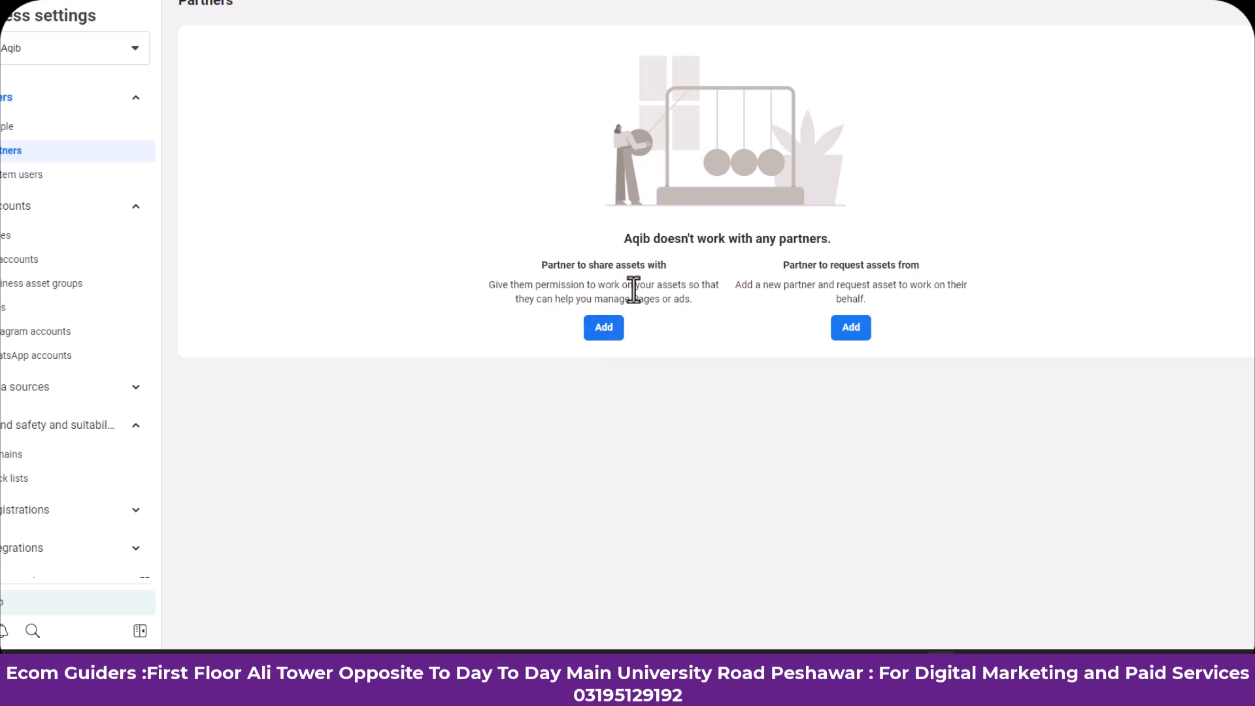
Step: Revisit the People section, view the form for inviting people by email address, and close it
click(8, 130)
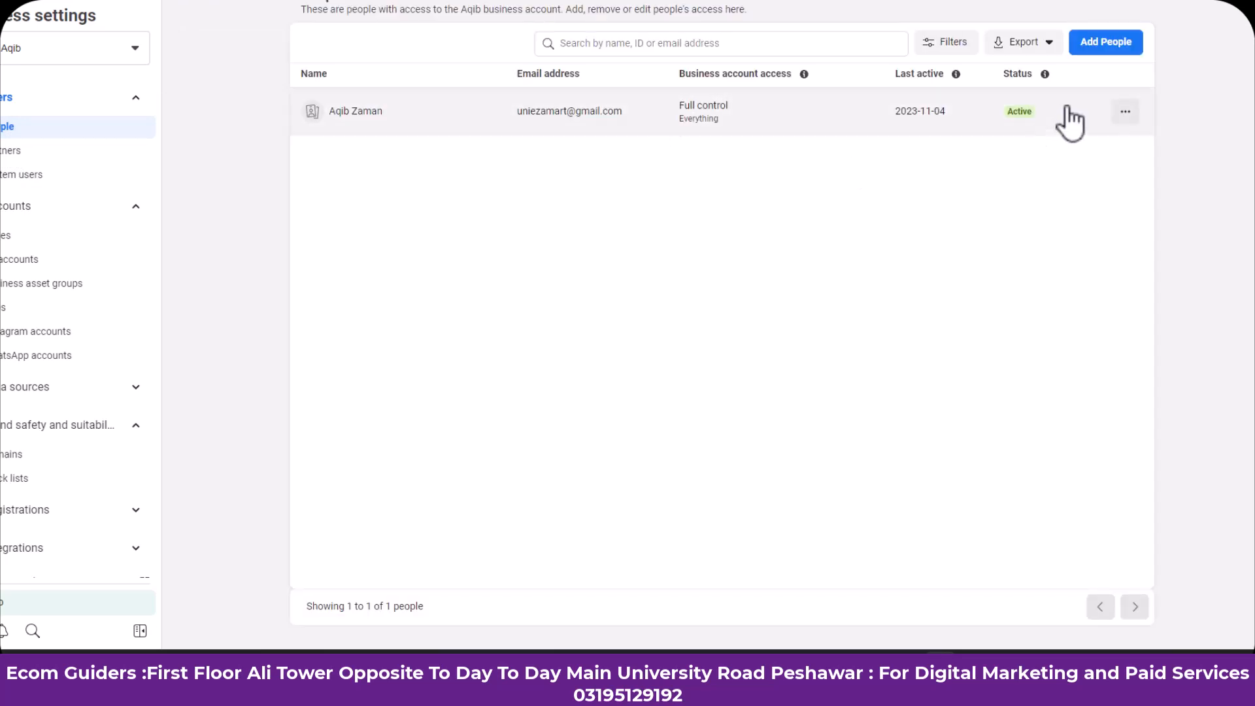
click(1116, 47)
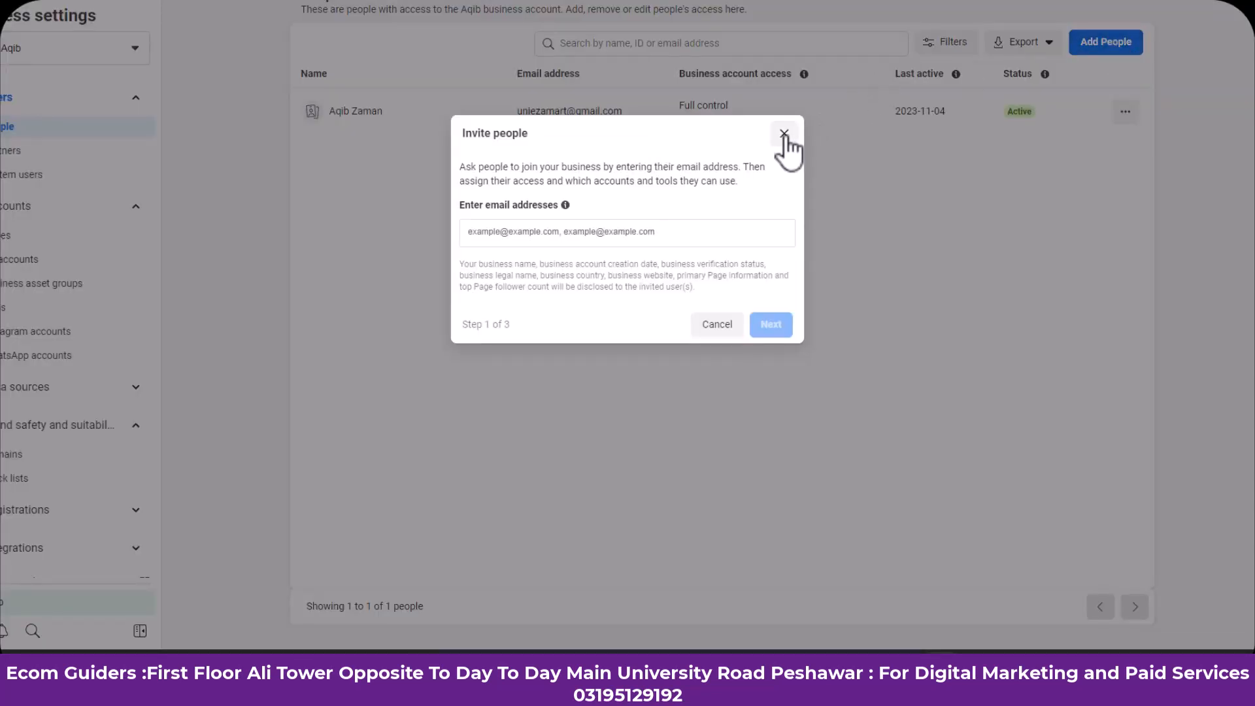
click(783, 135)
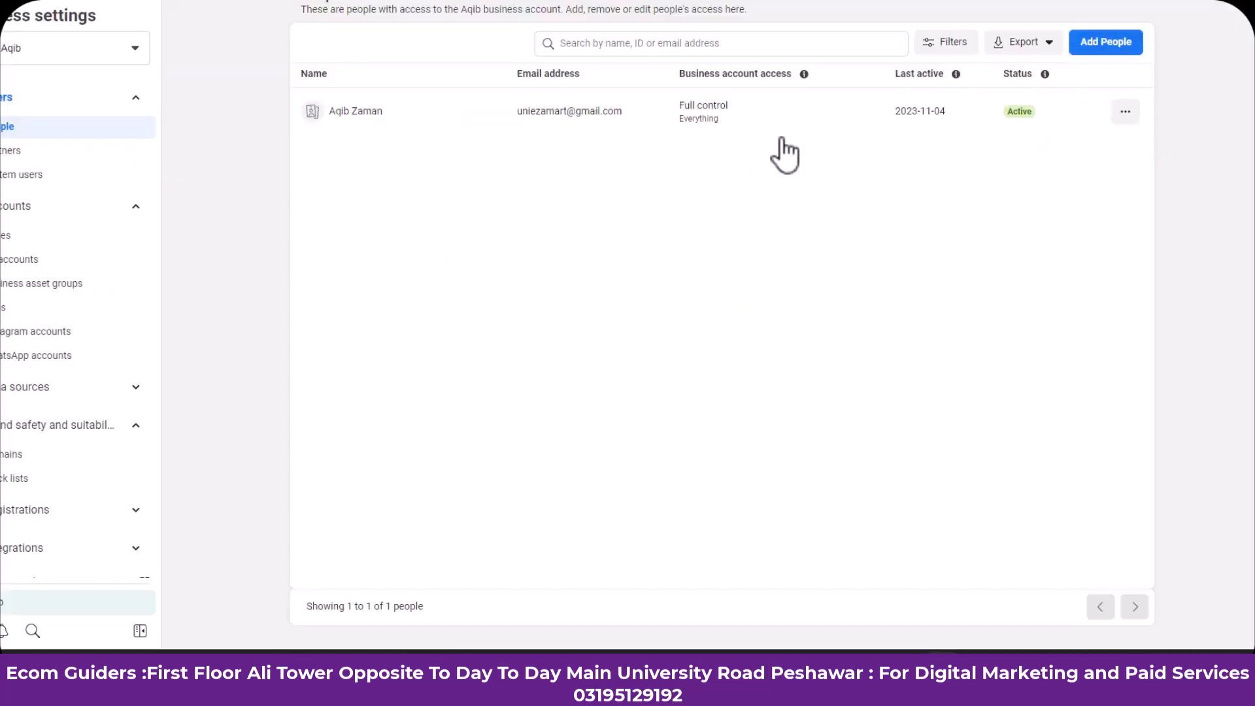
Step: Open the Partners section and bring up the form for adding a partner to request assets from
click(81, 155)
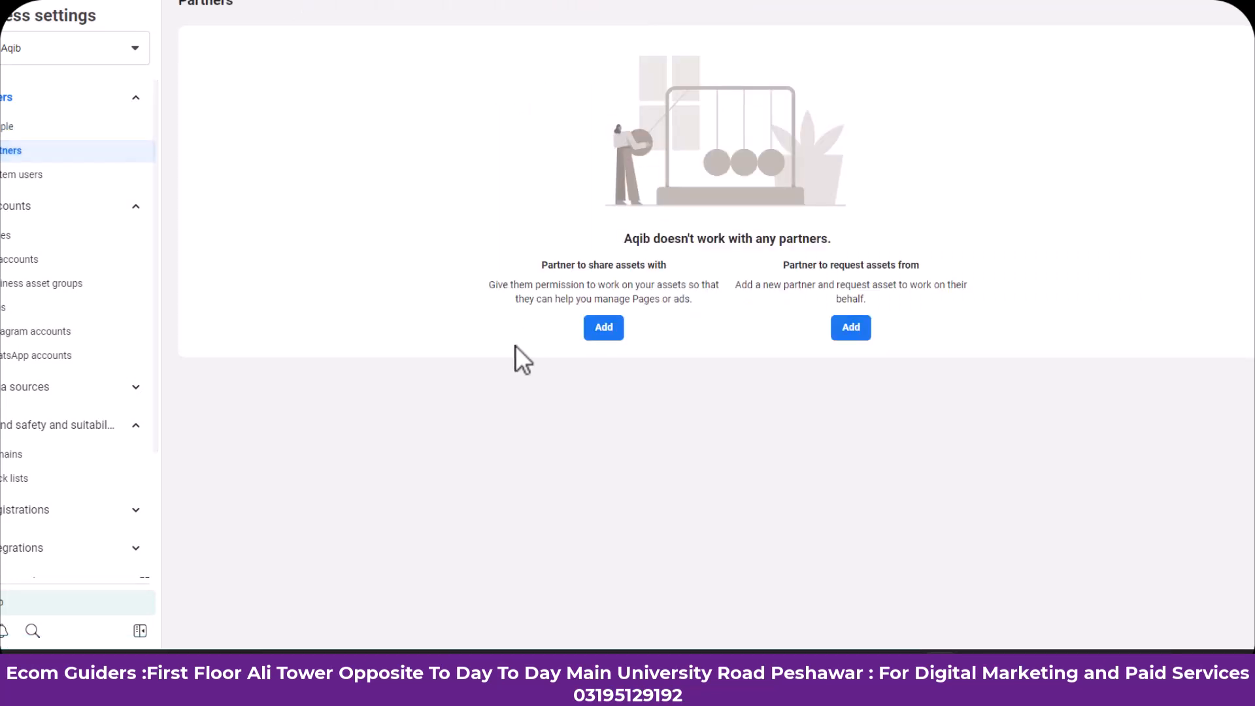
click(608, 332)
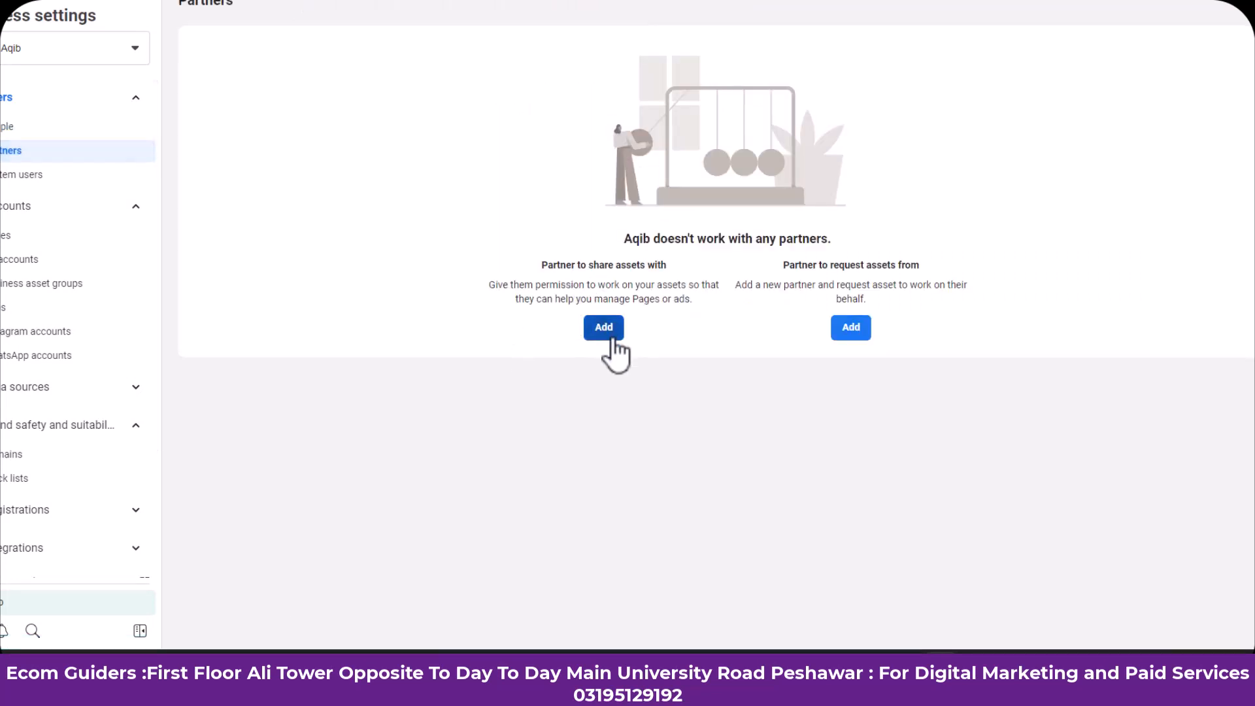
click(861, 341)
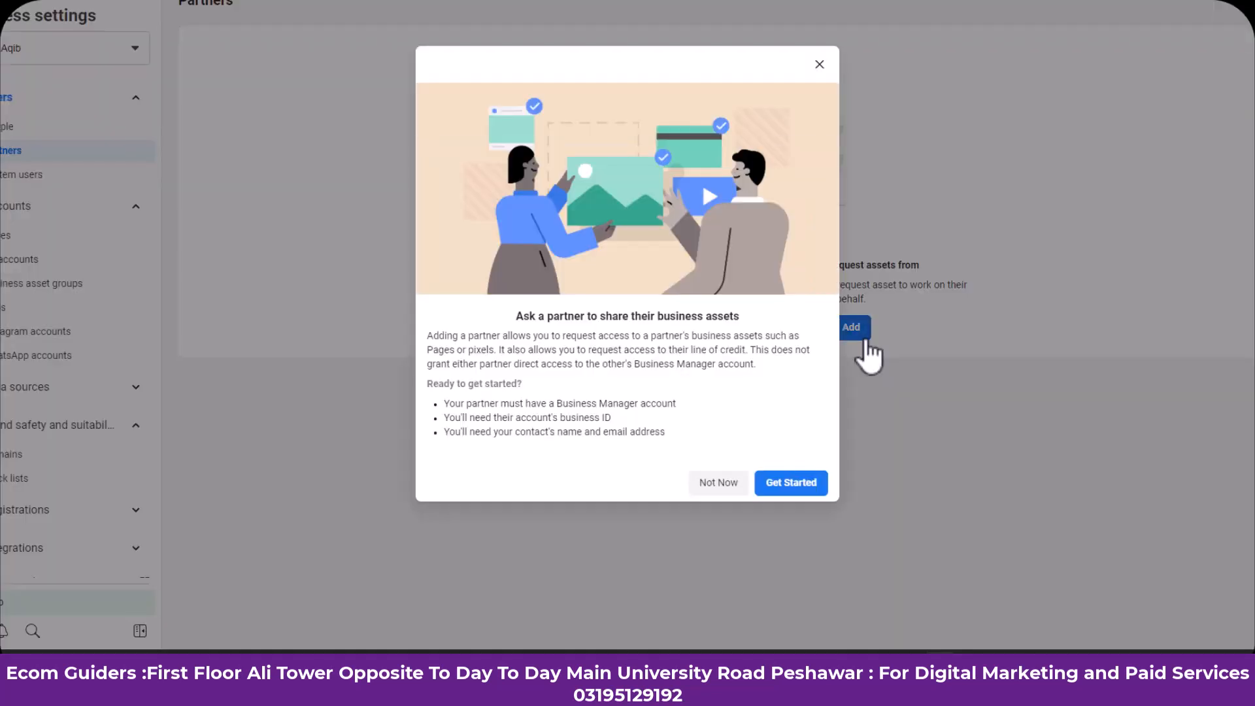
click(789, 487)
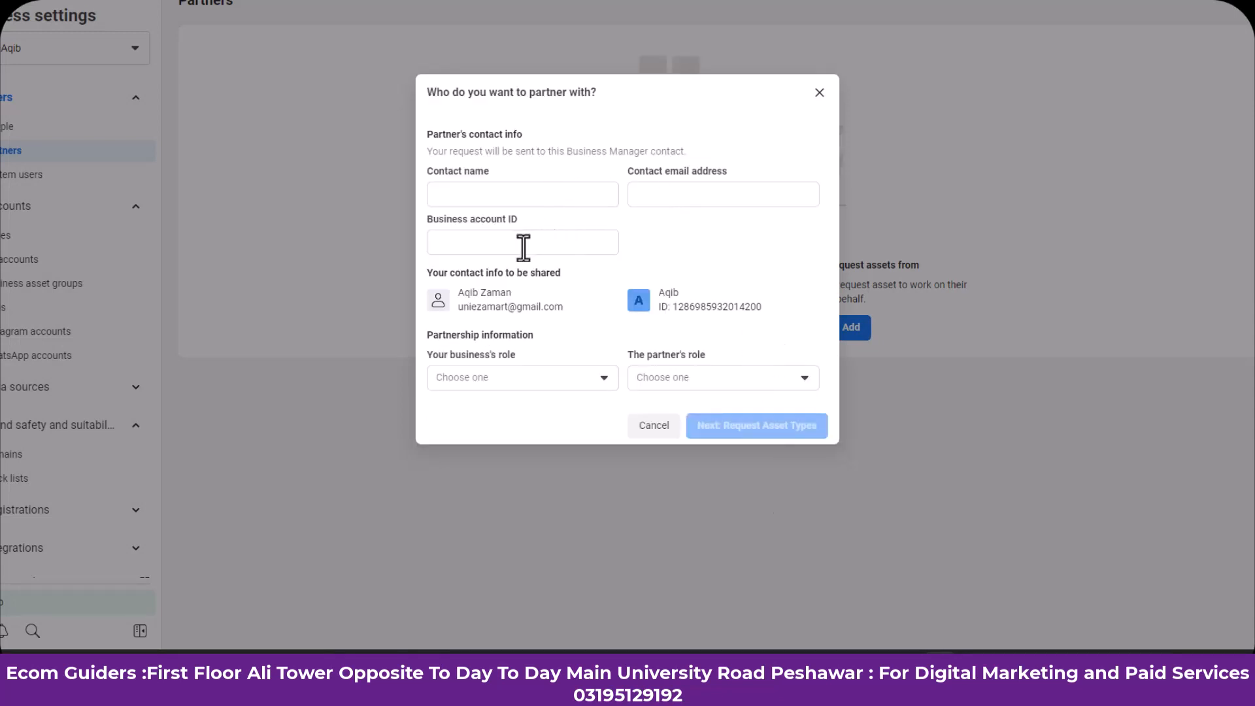
Step: Set both your business's role and the partner's role to Other type of partner, and close the request form without submitting it
click(554, 376)
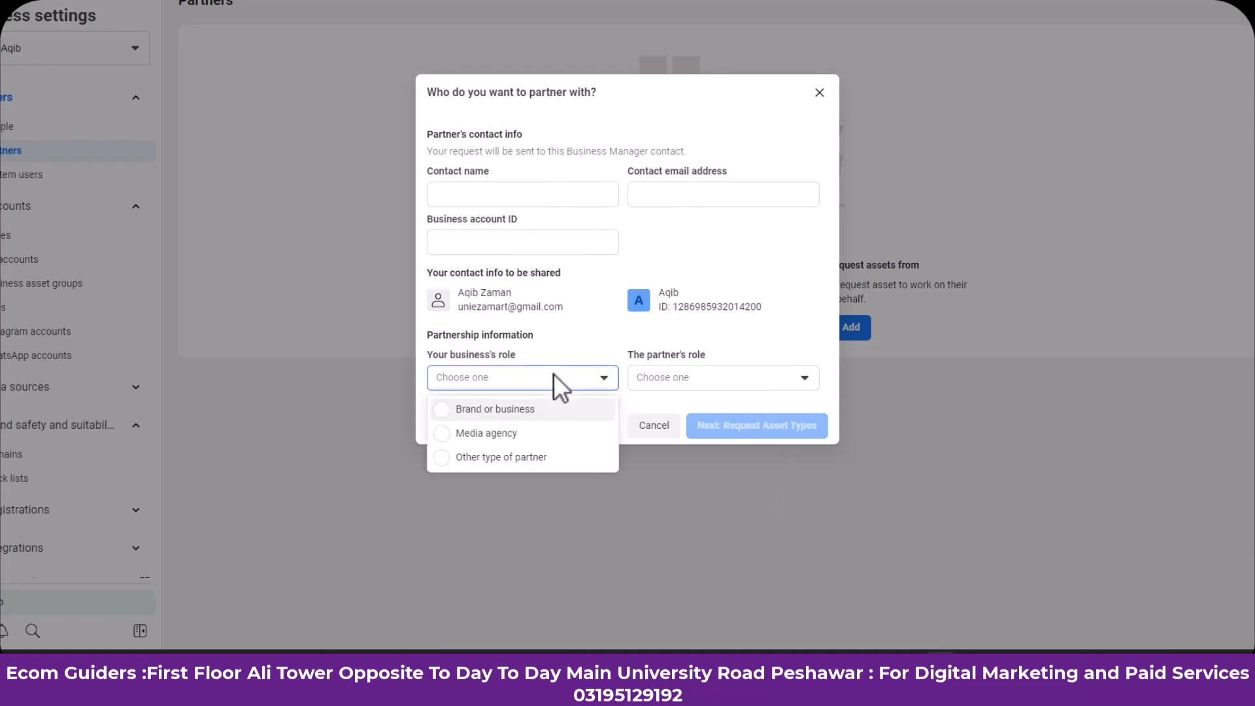
click(528, 457)
click(696, 378)
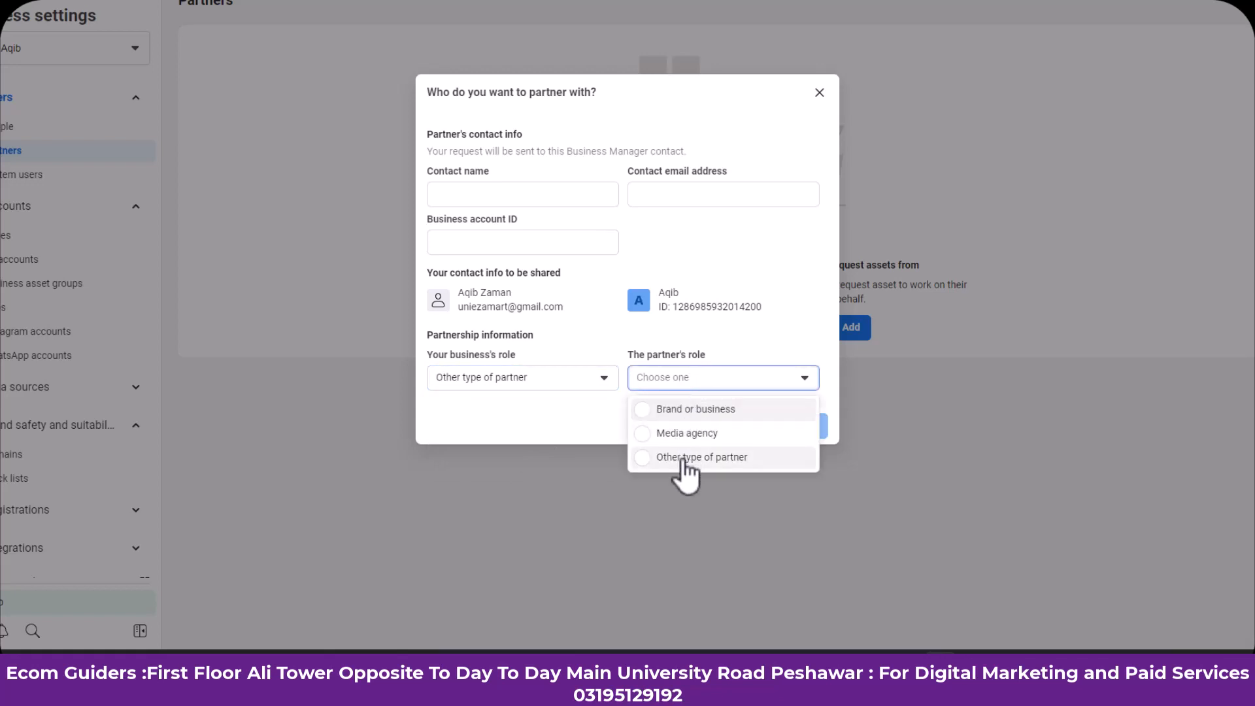
click(684, 457)
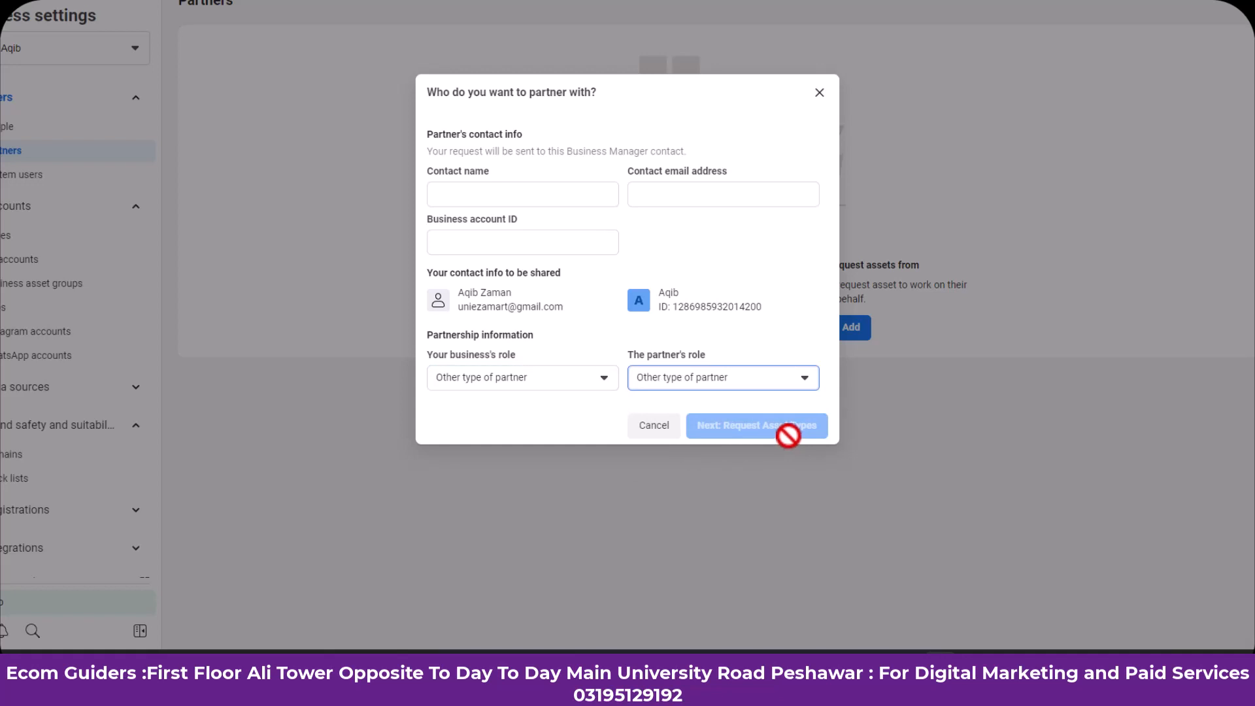
click(537, 249)
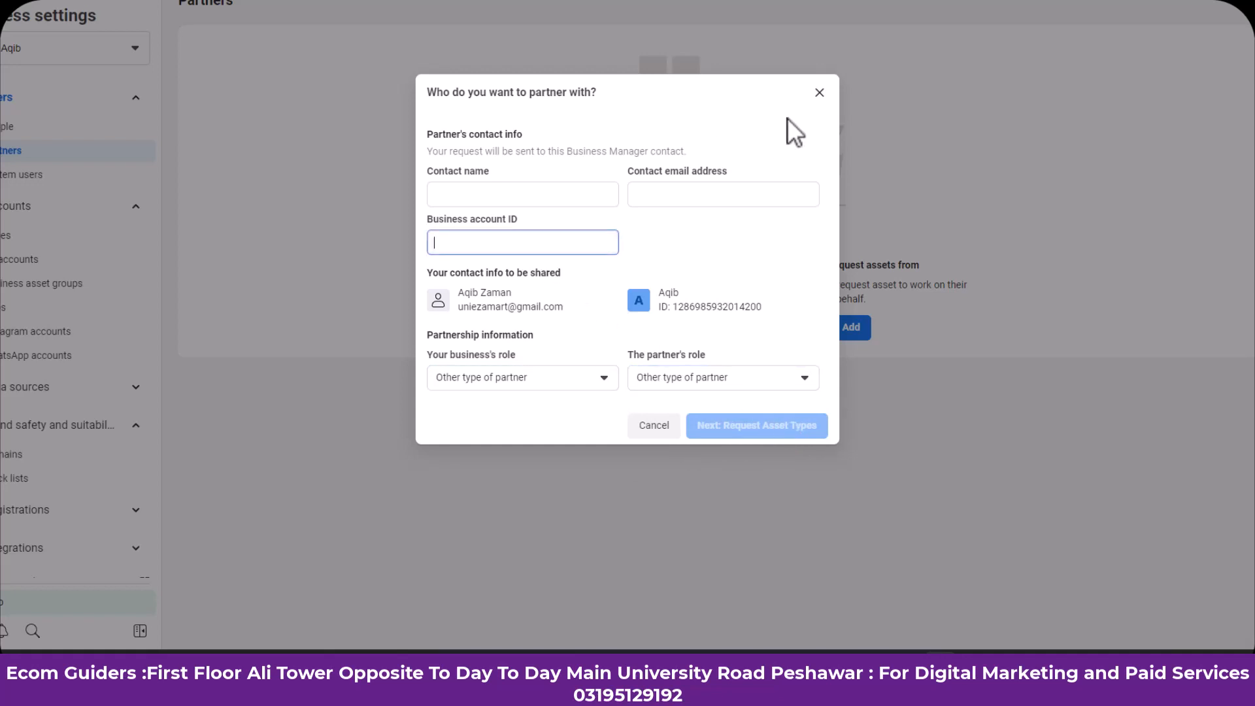
click(819, 93)
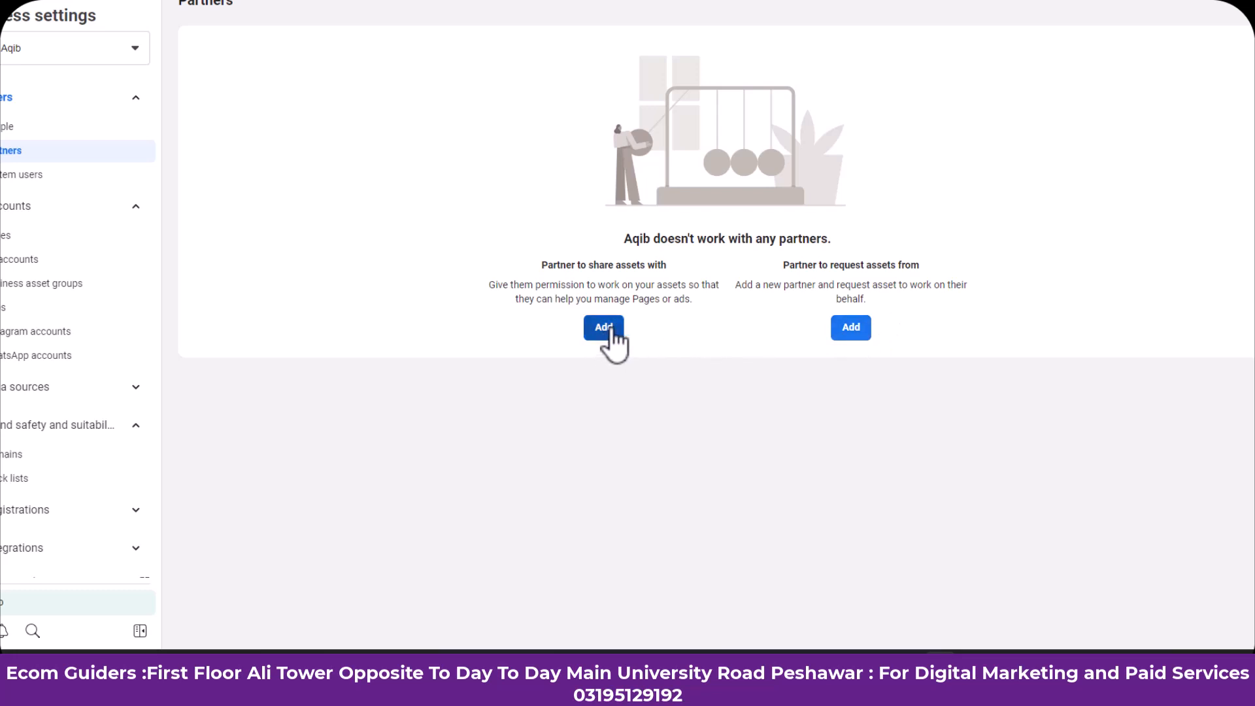
Step: Open the System users section of the business settings
click(56, 185)
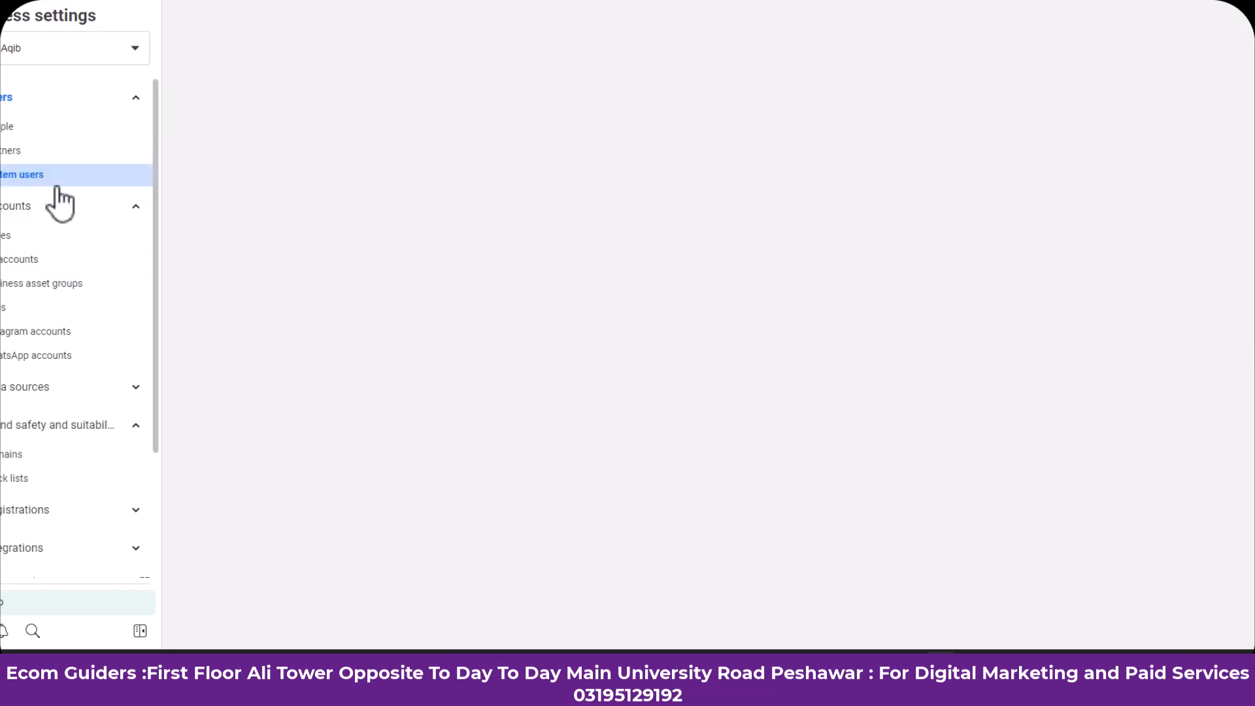